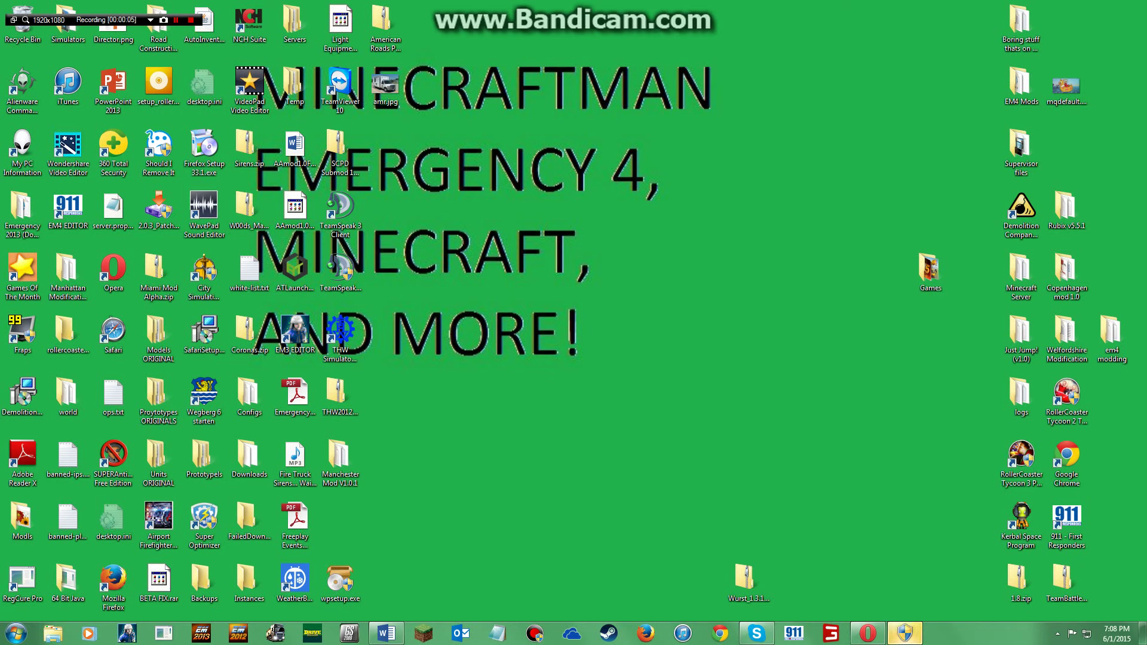
# Bring Opera to the front and close the Dropbox tab
pyautogui.moveTo(683, 507); pyautogui.dragTo(818, 618)
pyautogui.moveTo(696, 417); pyautogui.dragTo(745, 90)
pyautogui.moveTo(789, 47); pyautogui.dragTo(424, 392)
pyautogui.click(867, 632)
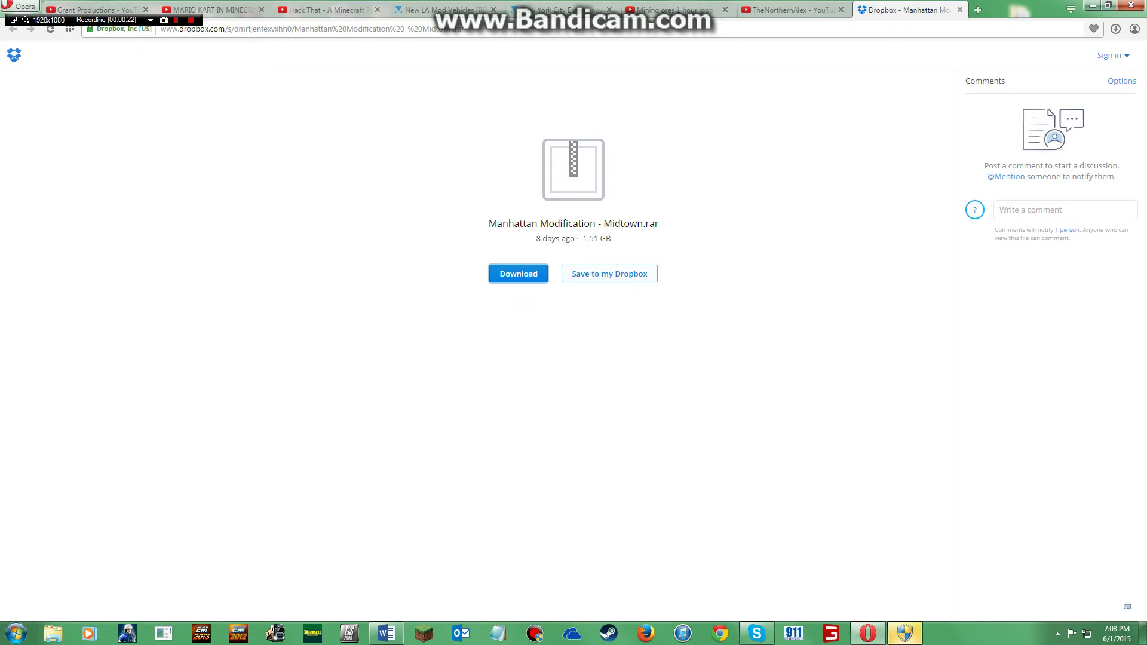
pyautogui.hotkey('ctrl', 'w')
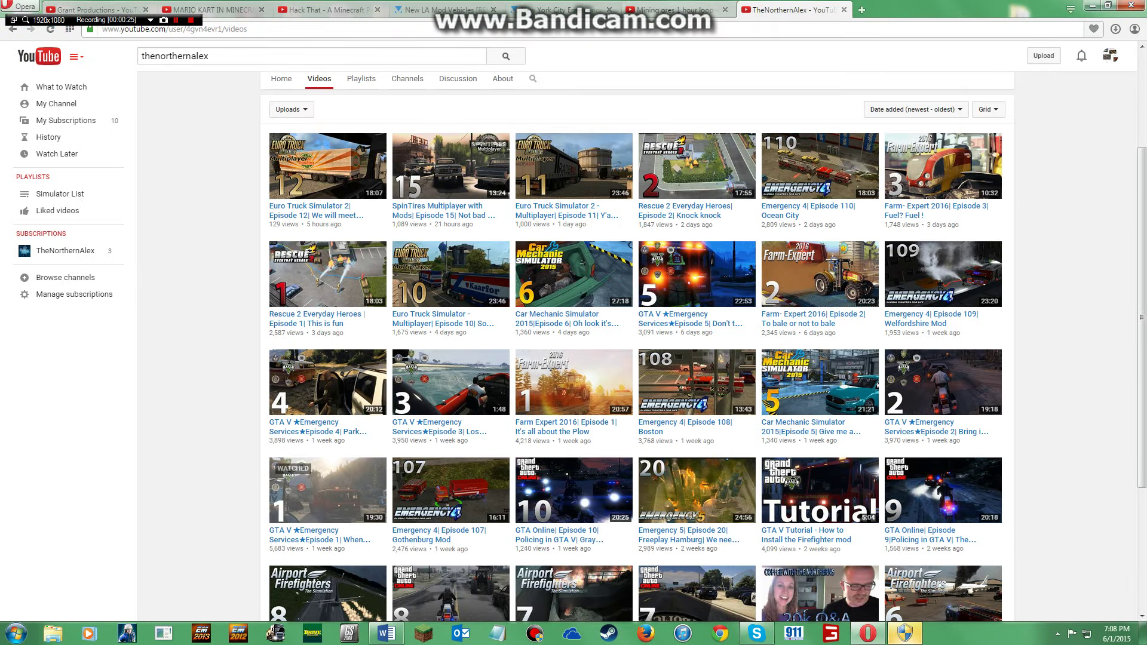
# Close the channel videos, Mining ores, forum thread, LA Mod Vehicles, Hack That and Mario Kart tabs
pyautogui.click(844, 9)
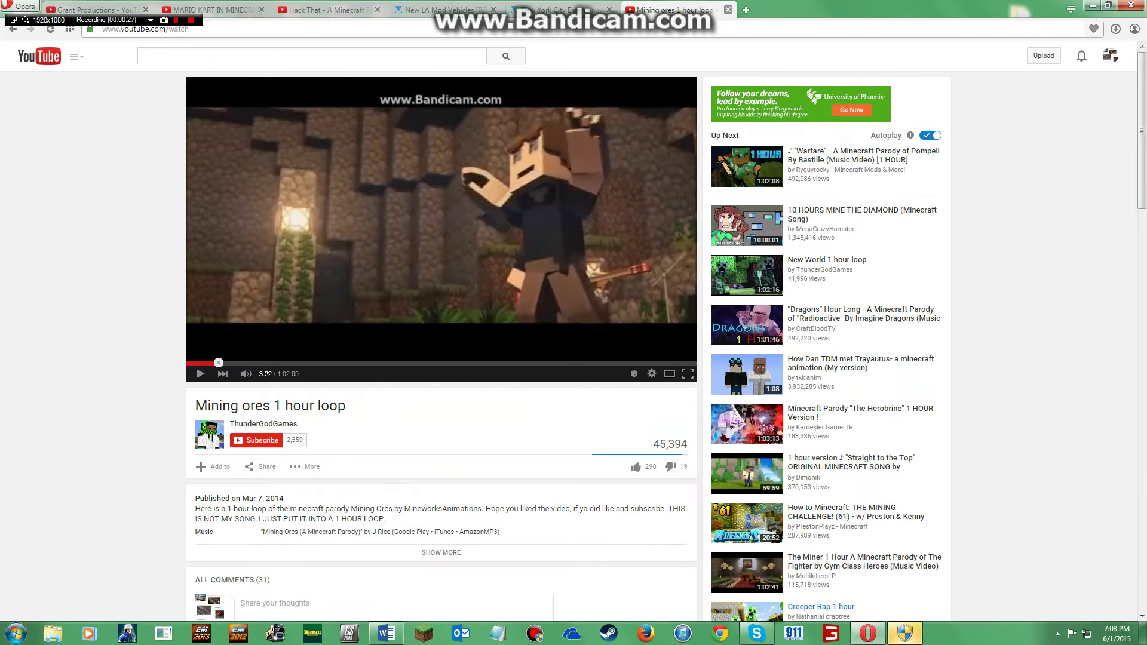
pyautogui.click(727, 10)
pyautogui.click(612, 9)
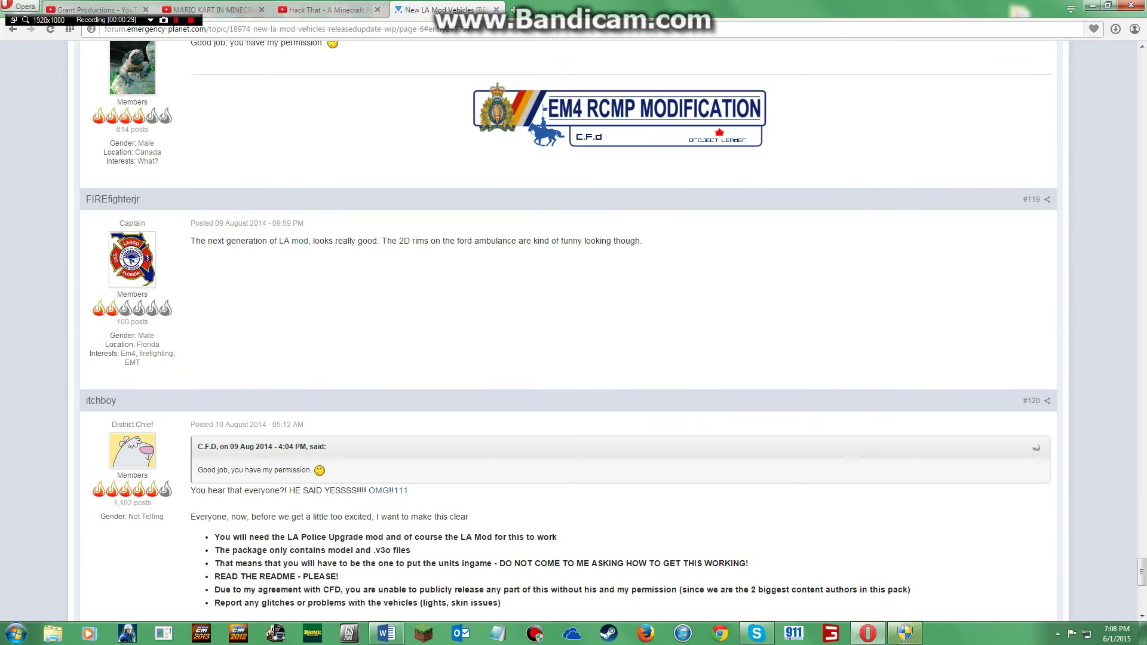
pyautogui.click(494, 9)
pyautogui.click(380, 9)
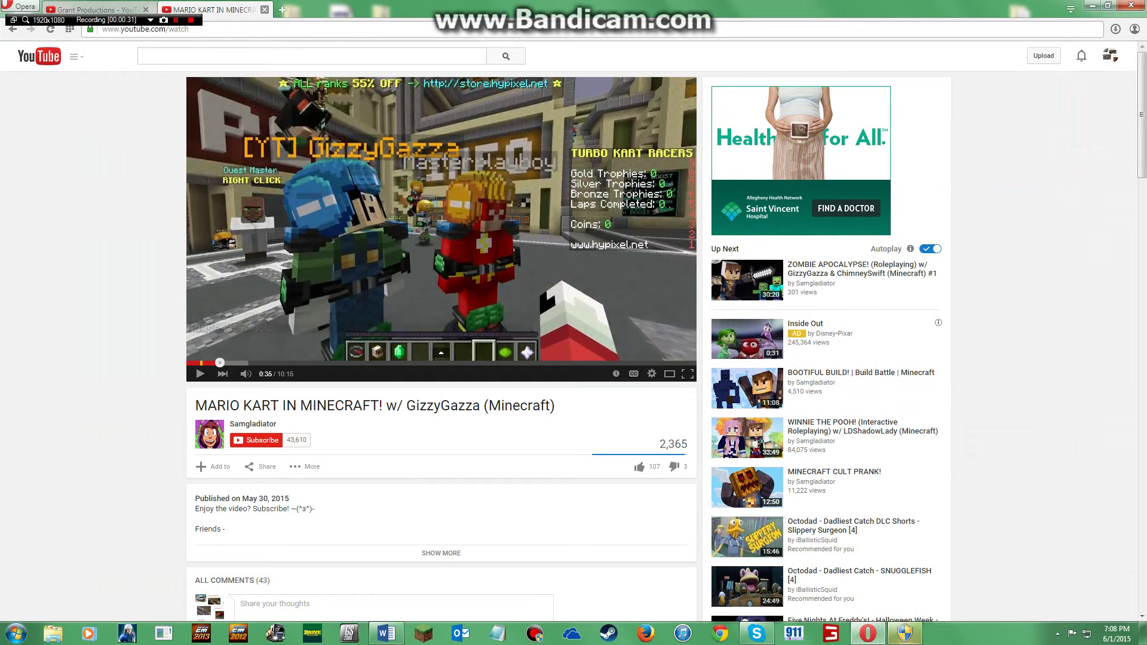
pyautogui.click(262, 10)
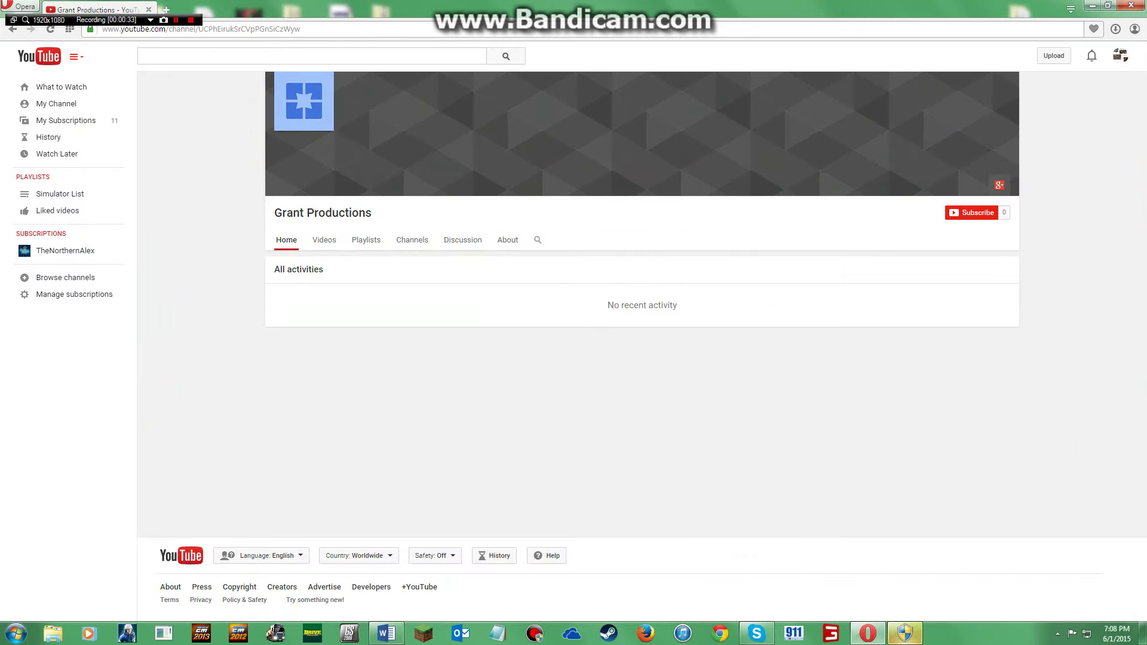
# Drag the remaining YouTube window and choose an entry from its right-click menu
pyautogui.moveTo(104, 20); pyautogui.dragTo(970, 496)
pyautogui.rightClick(1010, 498)
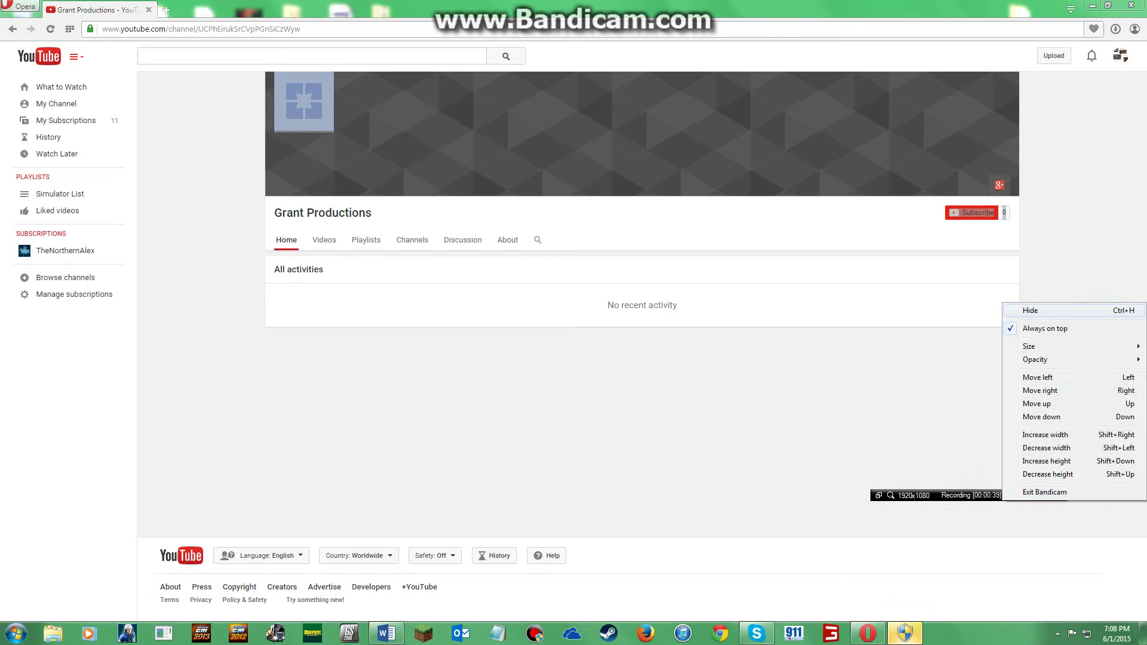
pyautogui.click(1030, 310)
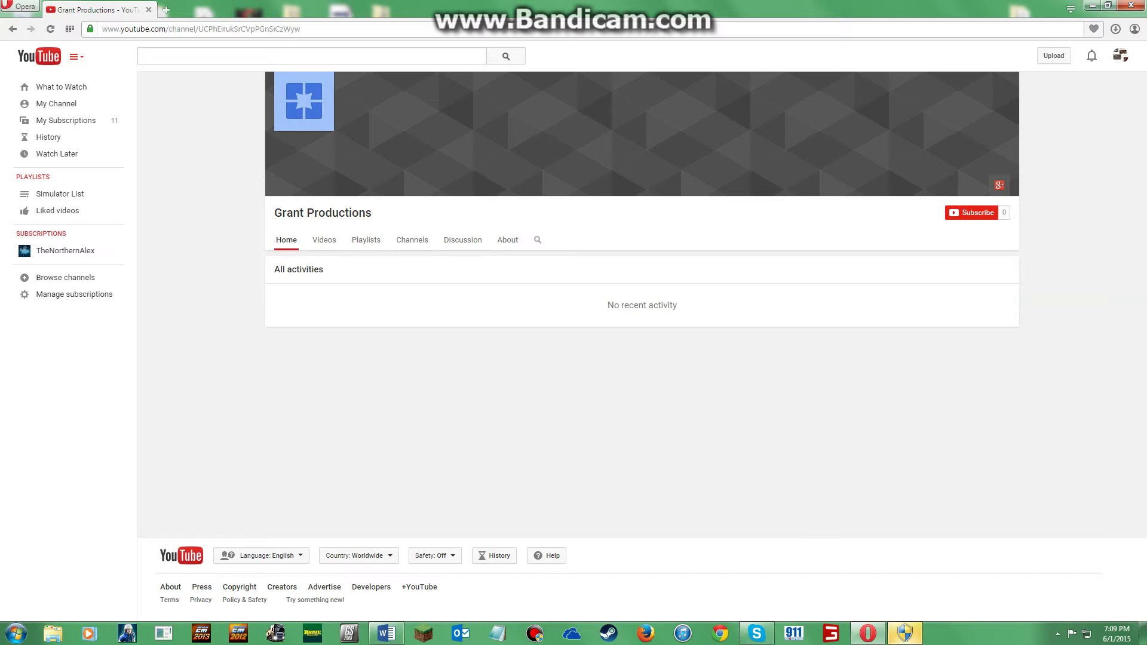
# Load amazon.com from the address bar and search it for '911 First Responders'
pyautogui.hotkey('shift', 'Home')
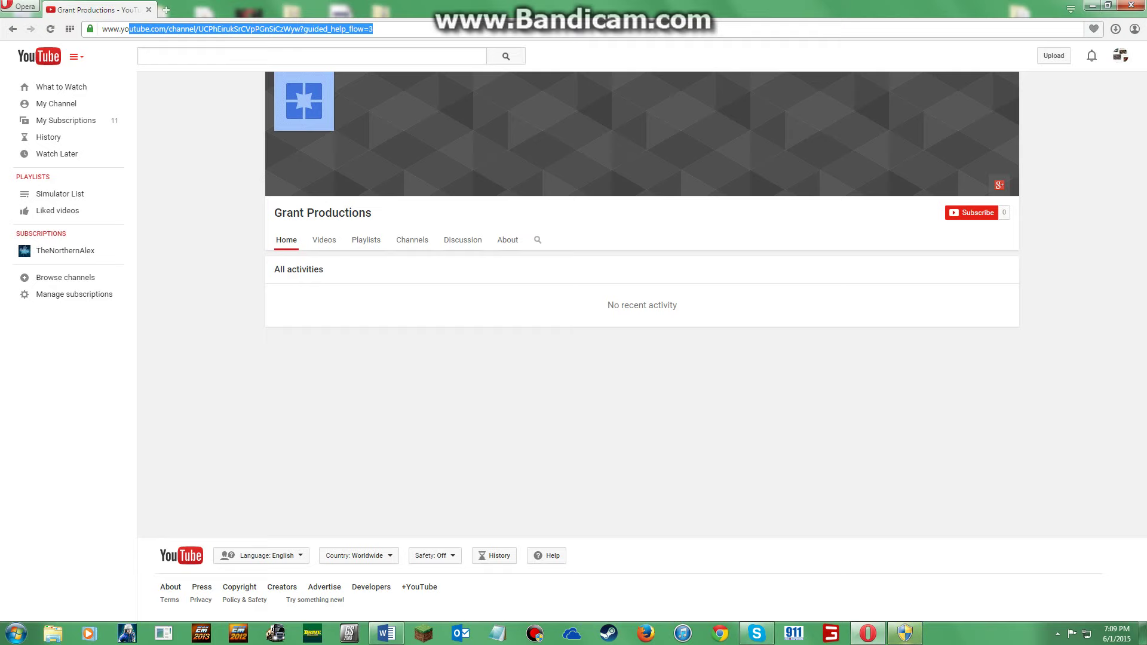
pyautogui.press('BackSpace')
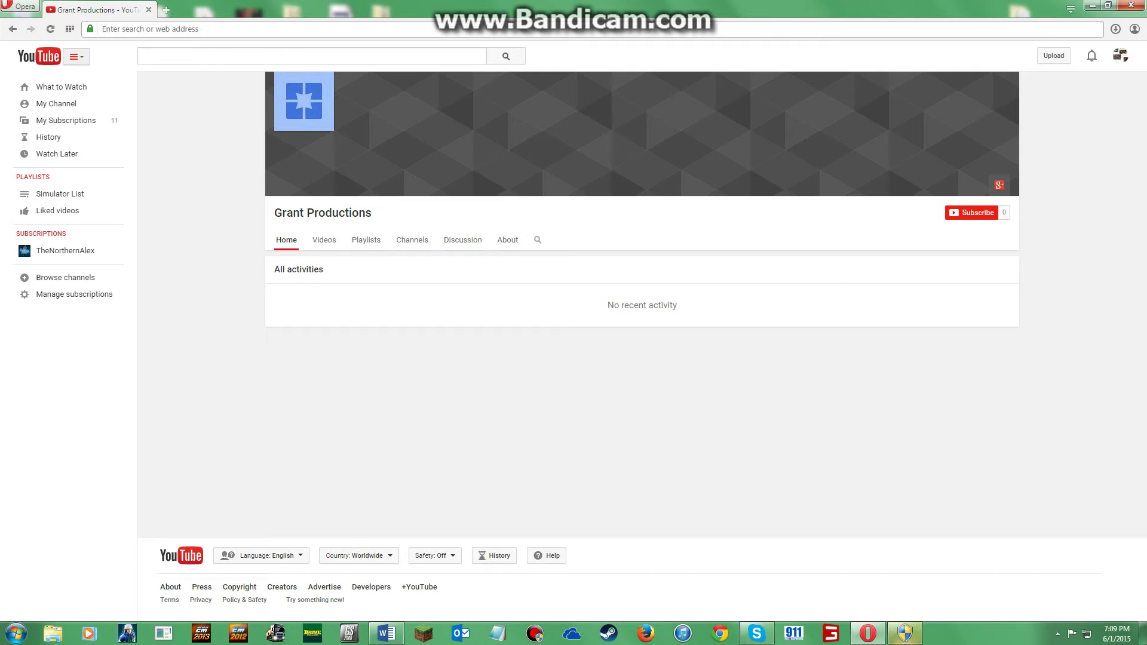
pyautogui.write('am')
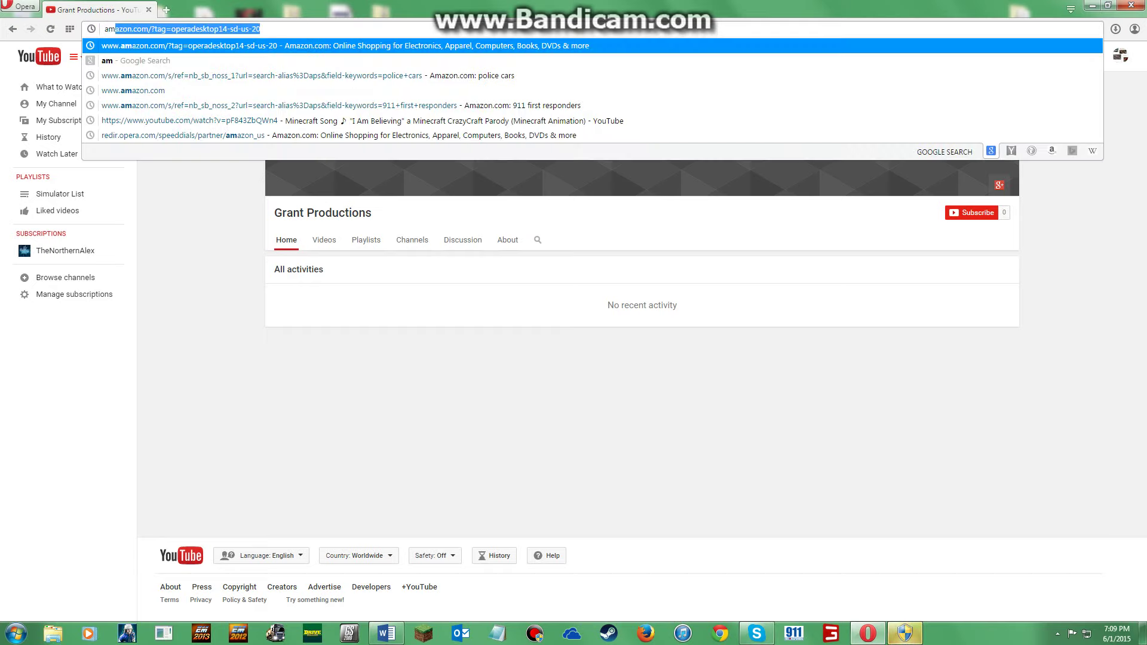
pyautogui.write('a')
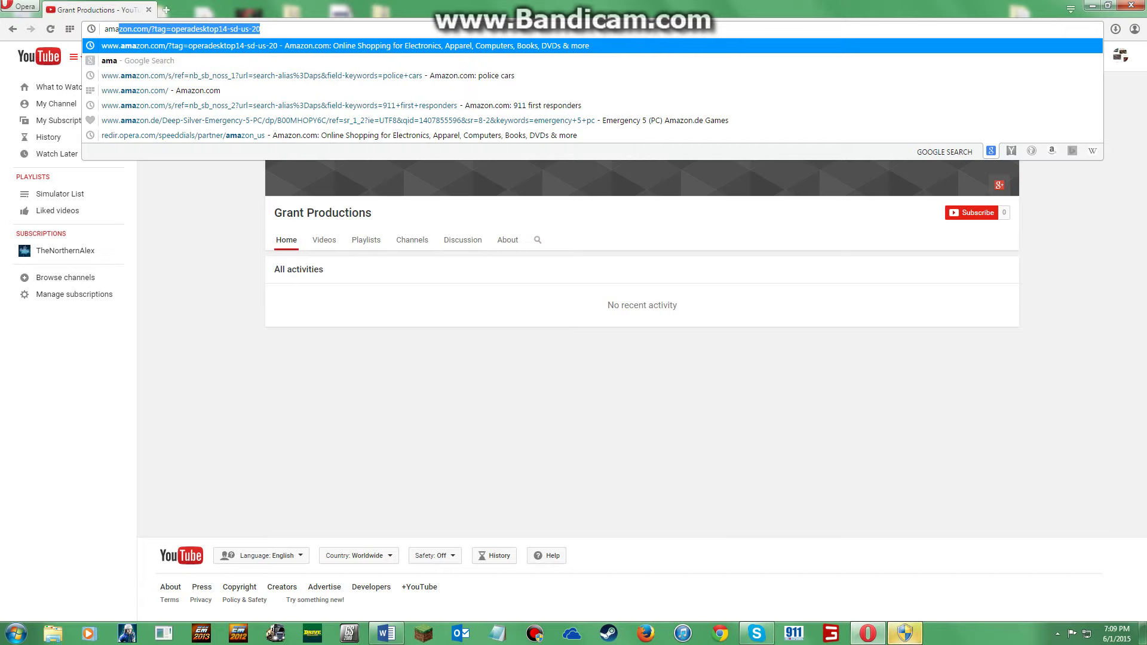
pyautogui.press('Return')
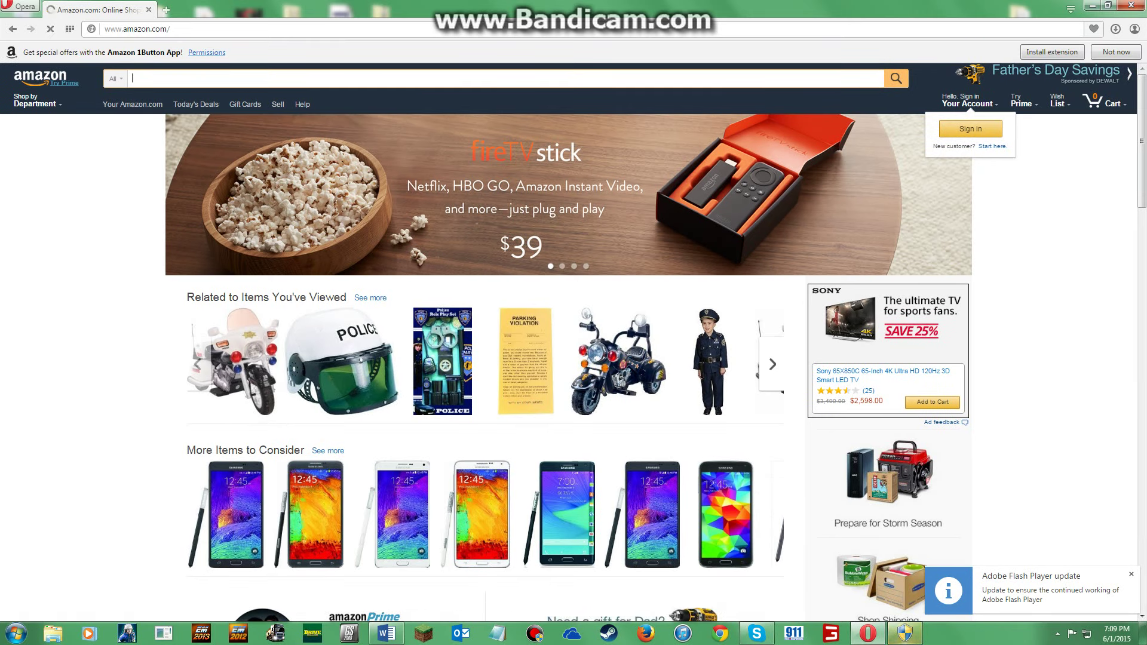
pyautogui.write('911 First Re')
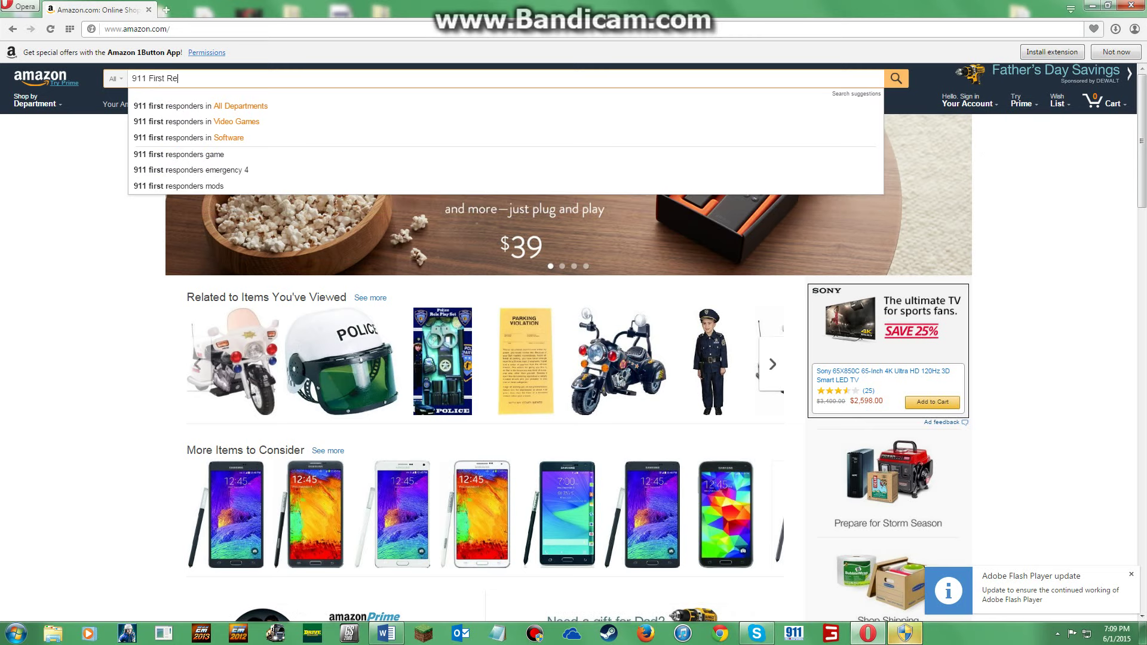
pyautogui.write('sponders')
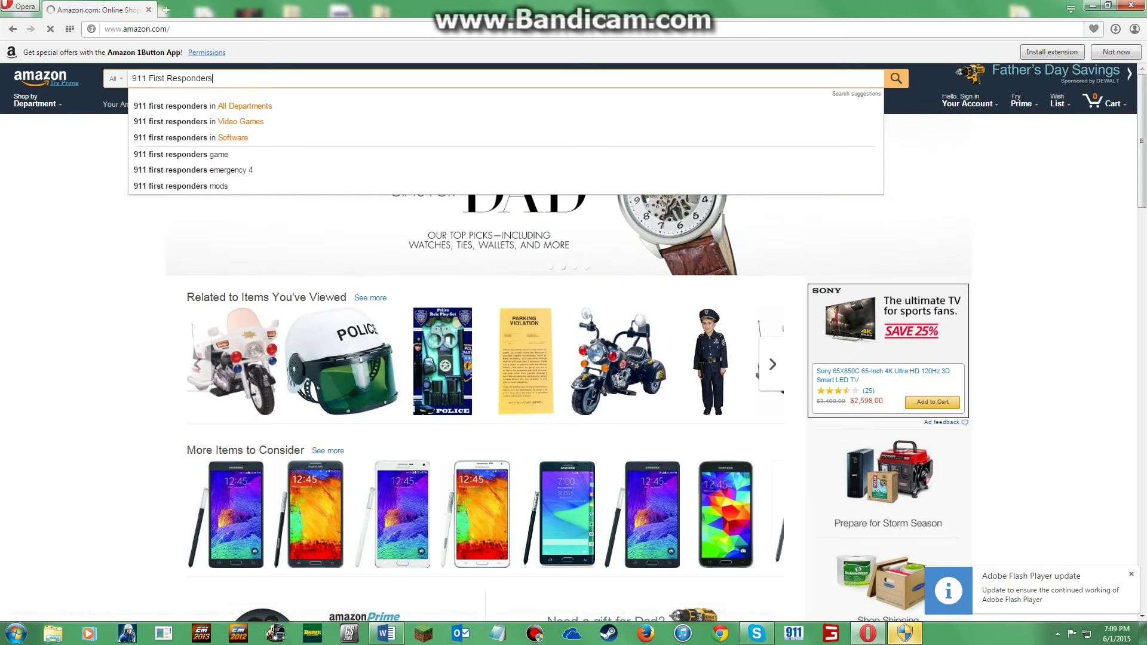
pyautogui.press('Return')
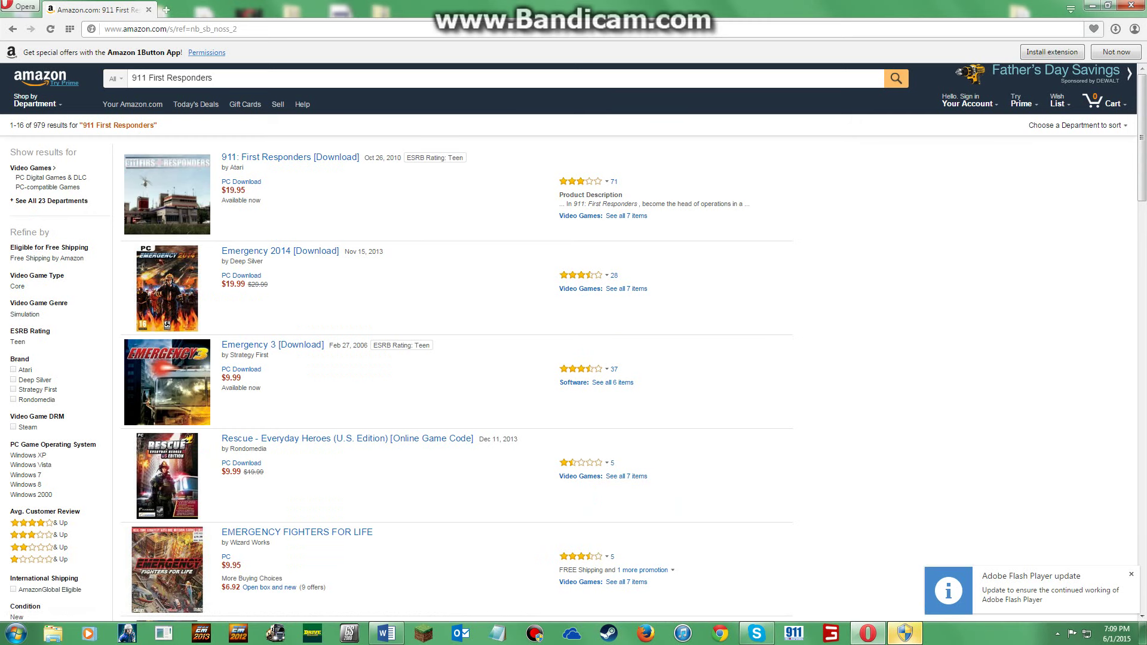
# View the 911: First Responders [Download] product page, then close the Amazon tab
pyautogui.click(289, 157)
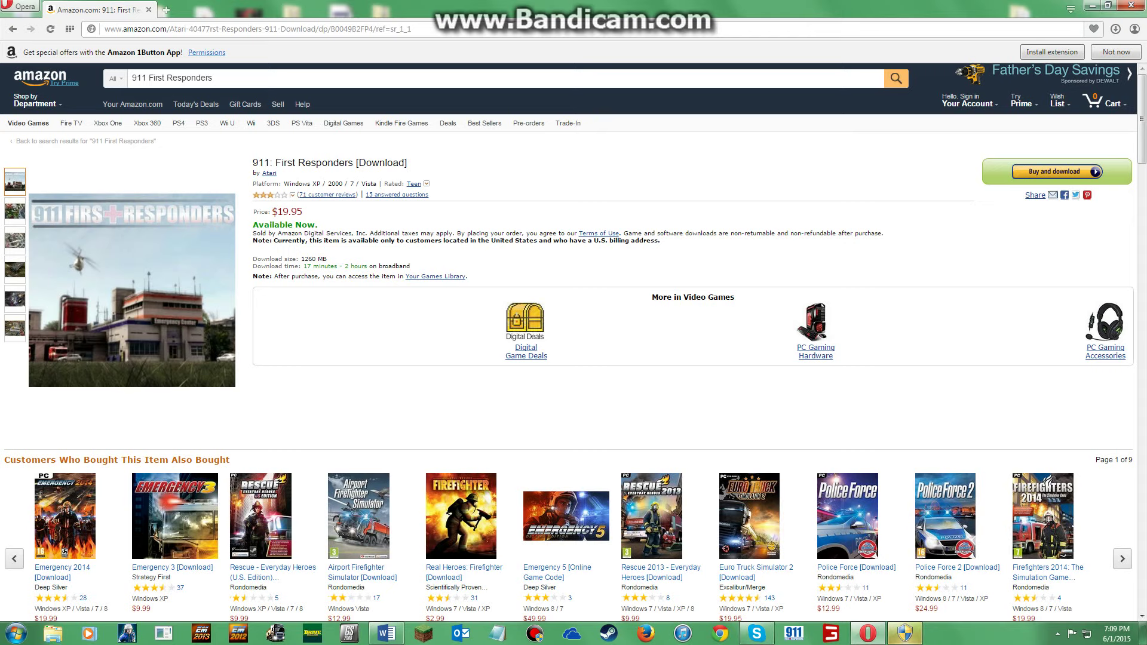
pyautogui.hotkey('ctrl', 'w')
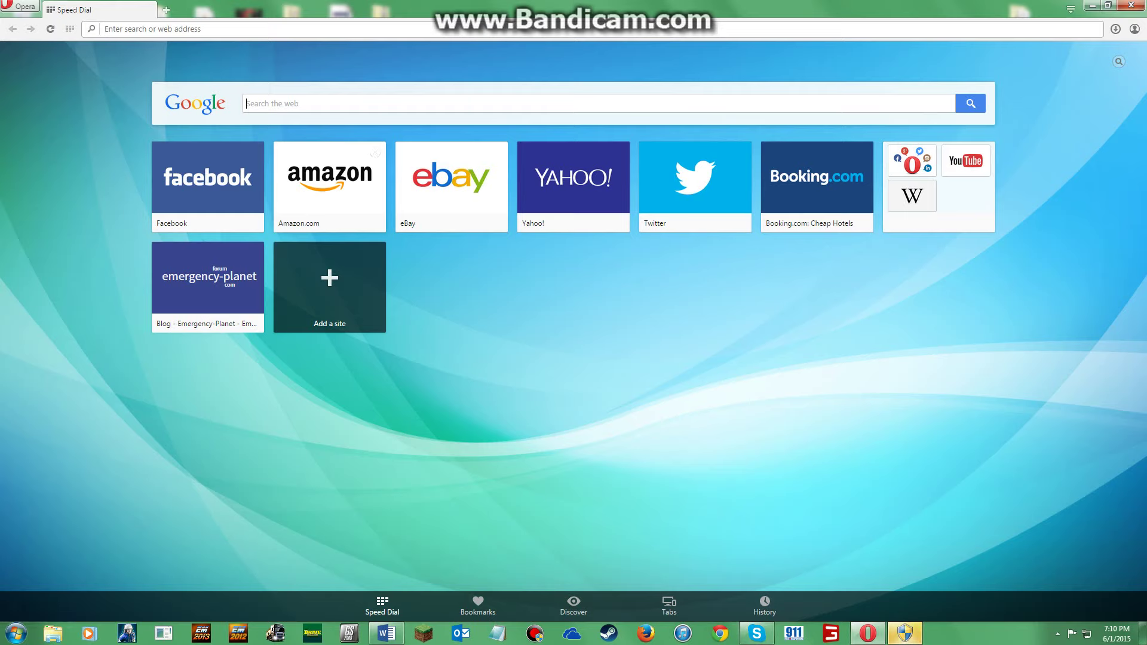
# Google 'Emergency Planet' from Speed Dial and open the Blog - Emergency-Planet result
pyautogui.write('Emerg')
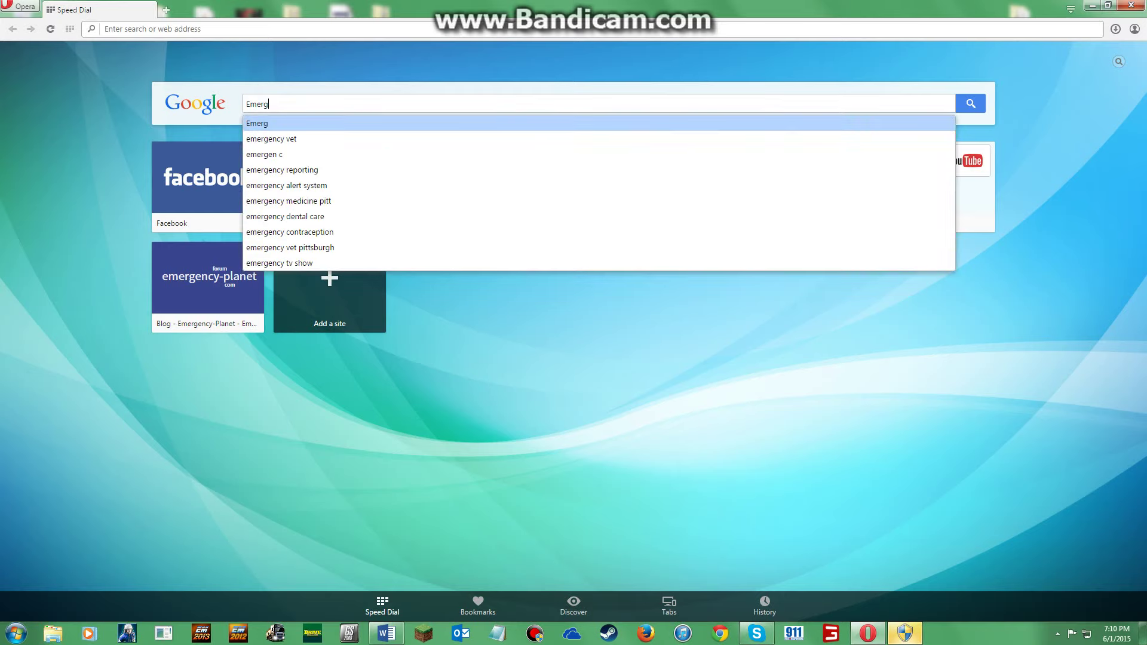
pyautogui.write('ency Planet')
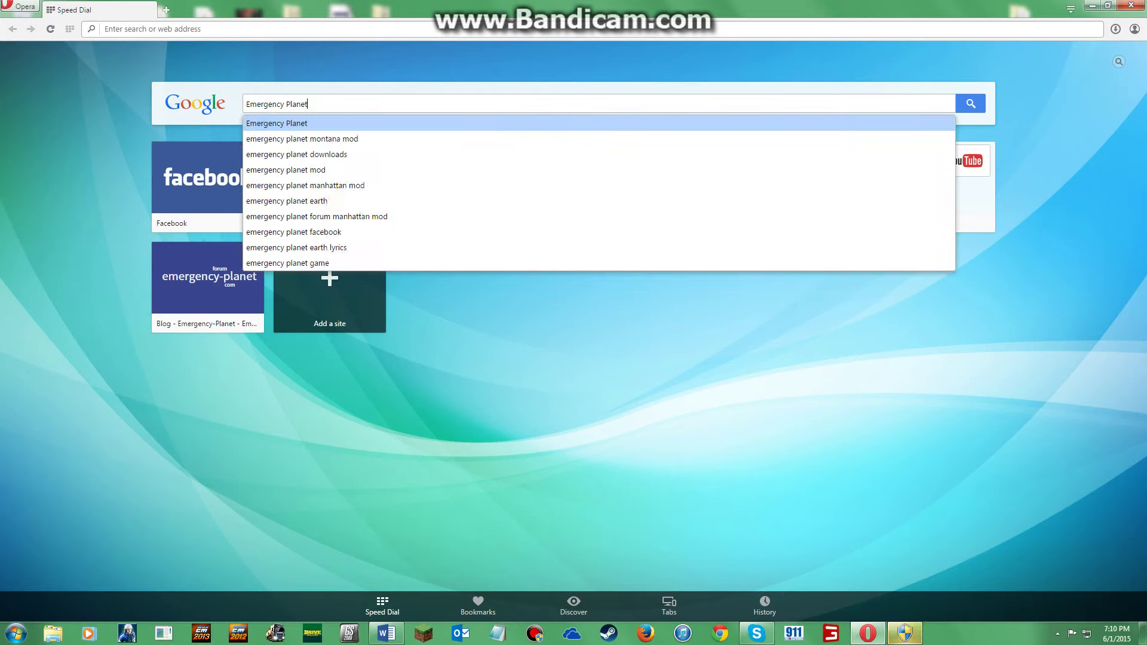
pyautogui.press('Return')
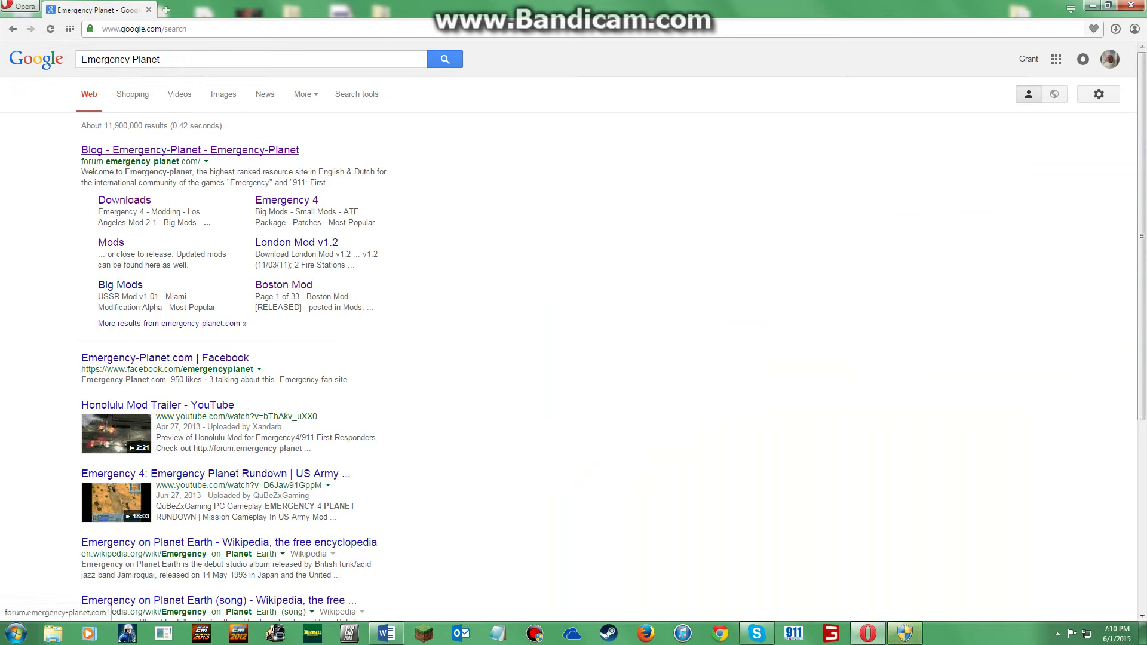
pyautogui.click(190, 150)
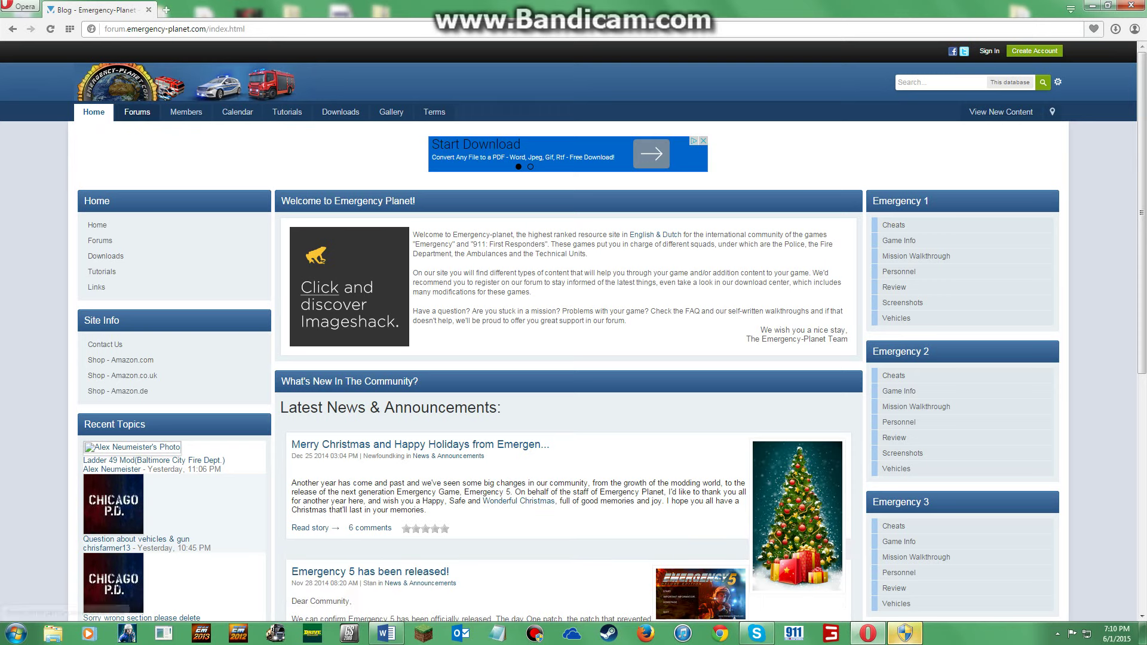
# Go to Forums, then Emergency 4 > Mods, and open the Gandia mod topic
pyautogui.click(137, 112)
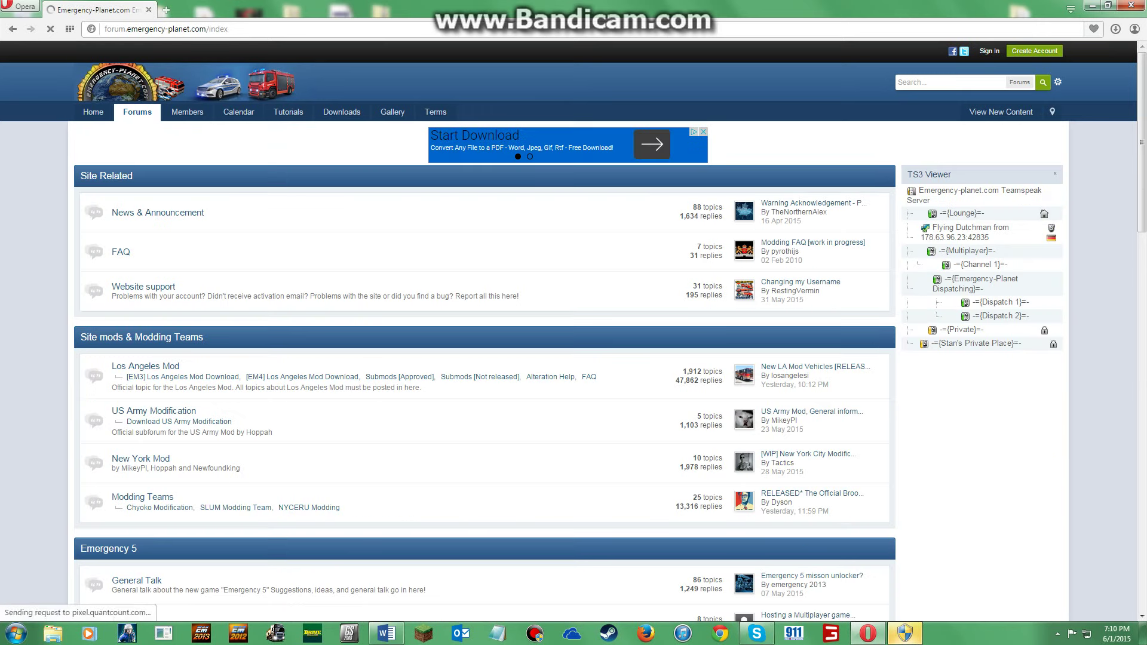
pyautogui.scroll(-1, 137, 112)
pyautogui.scroll(-1, 574, 335)
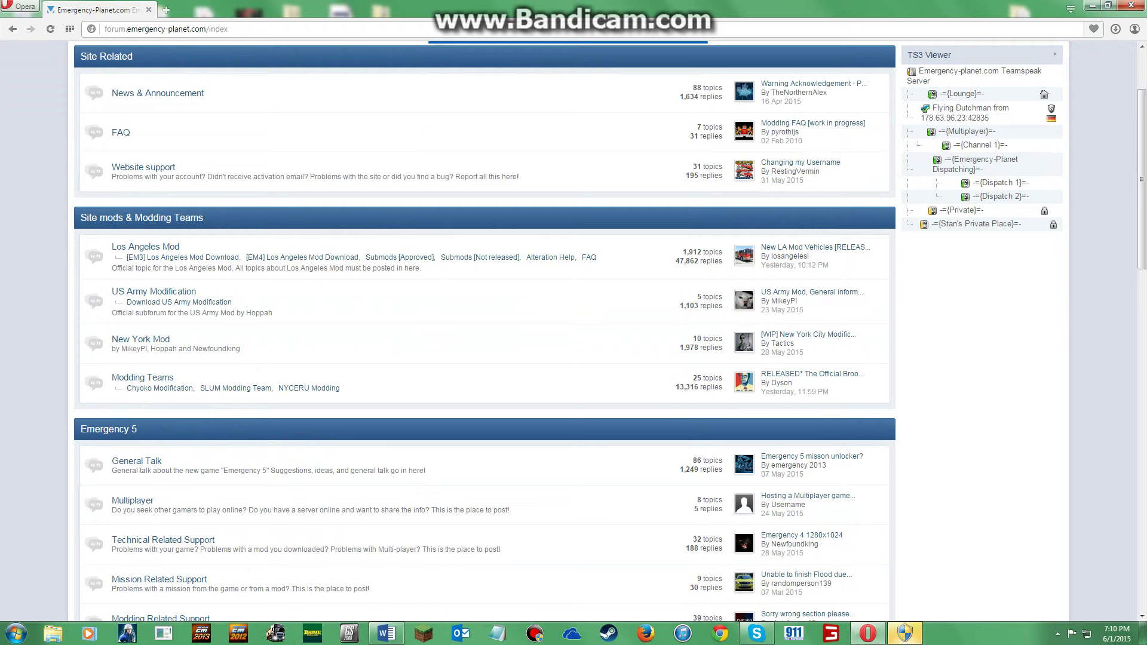
pyautogui.scroll(-10, 484, 335)
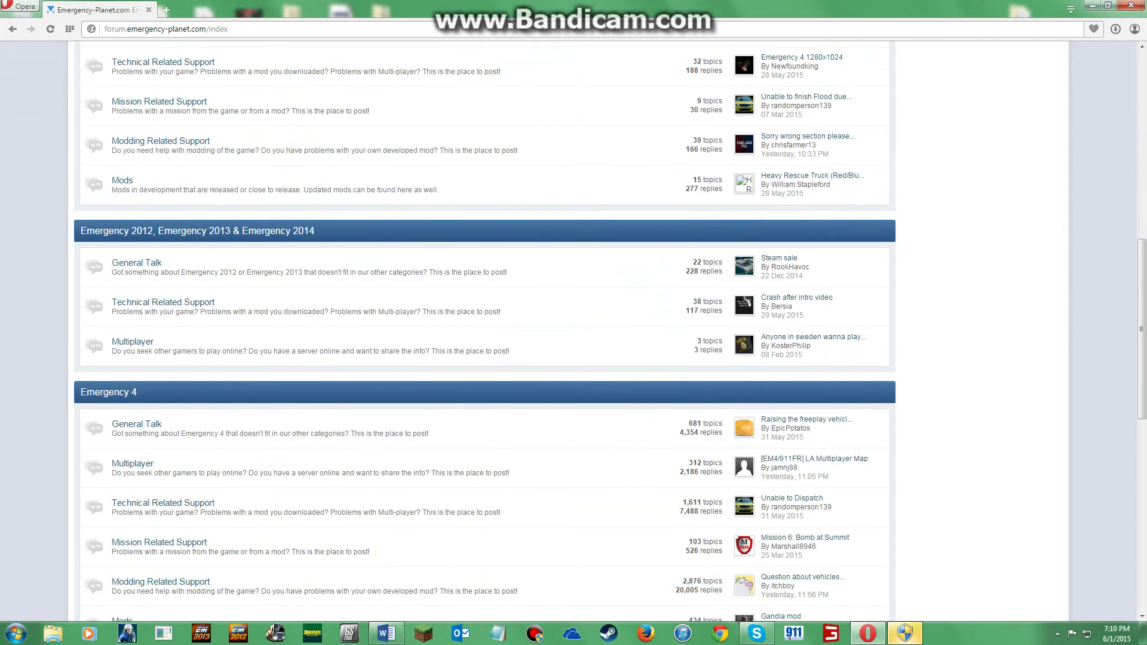
pyautogui.scroll(-2, 484, 335)
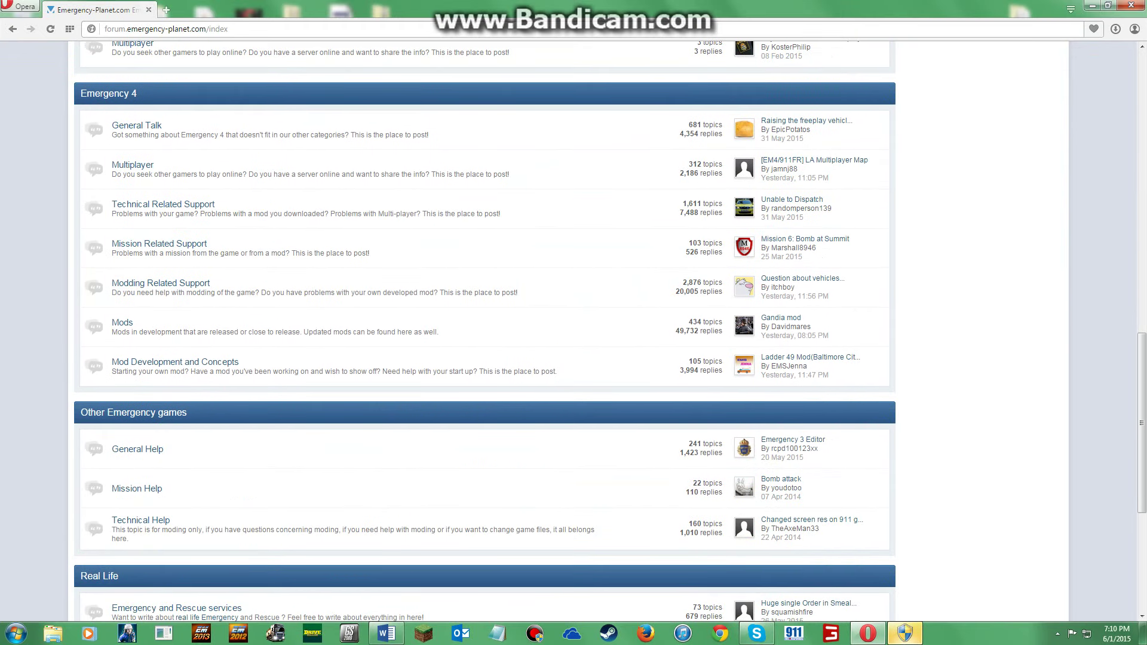
pyautogui.scroll(1, 484, 335)
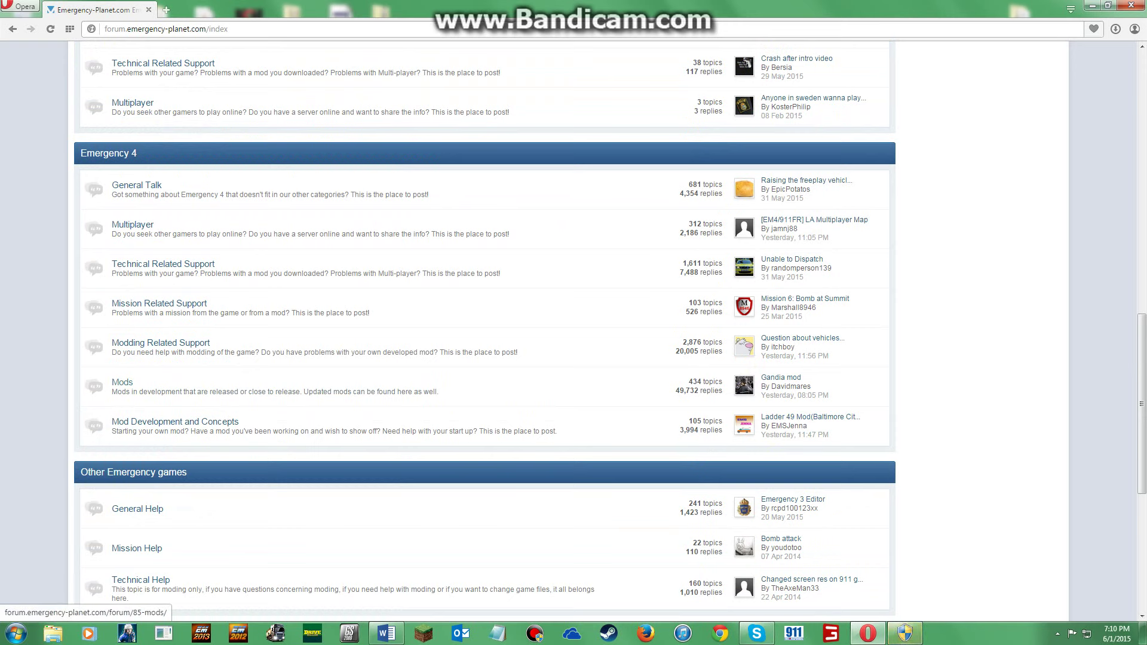
pyautogui.click(122, 382)
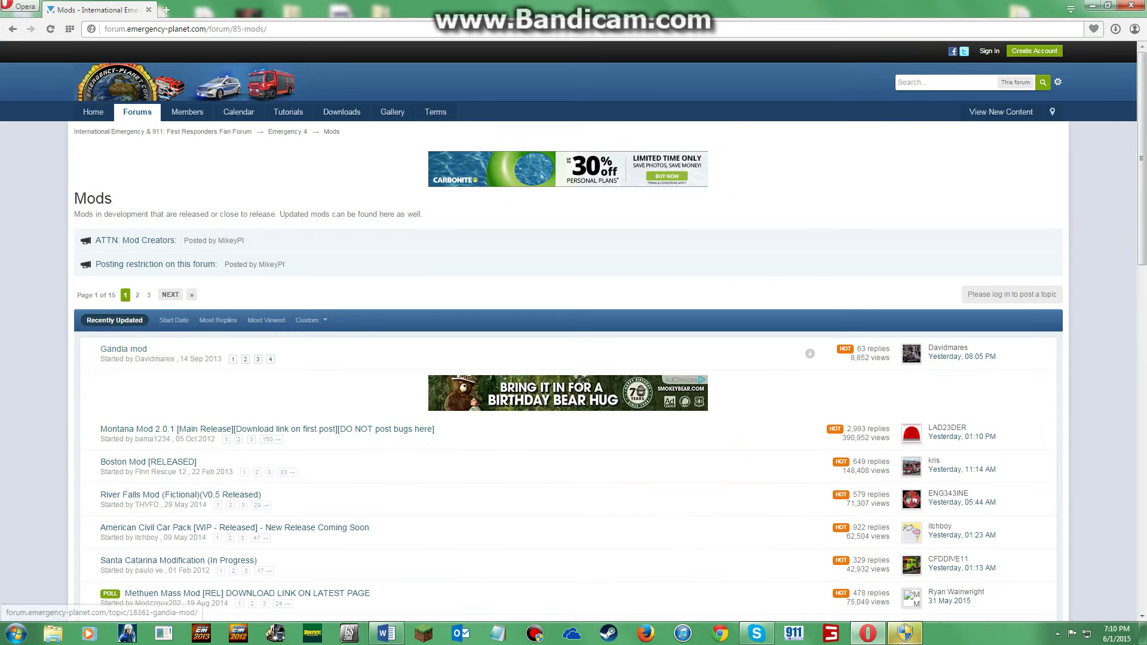
pyautogui.click(123, 349)
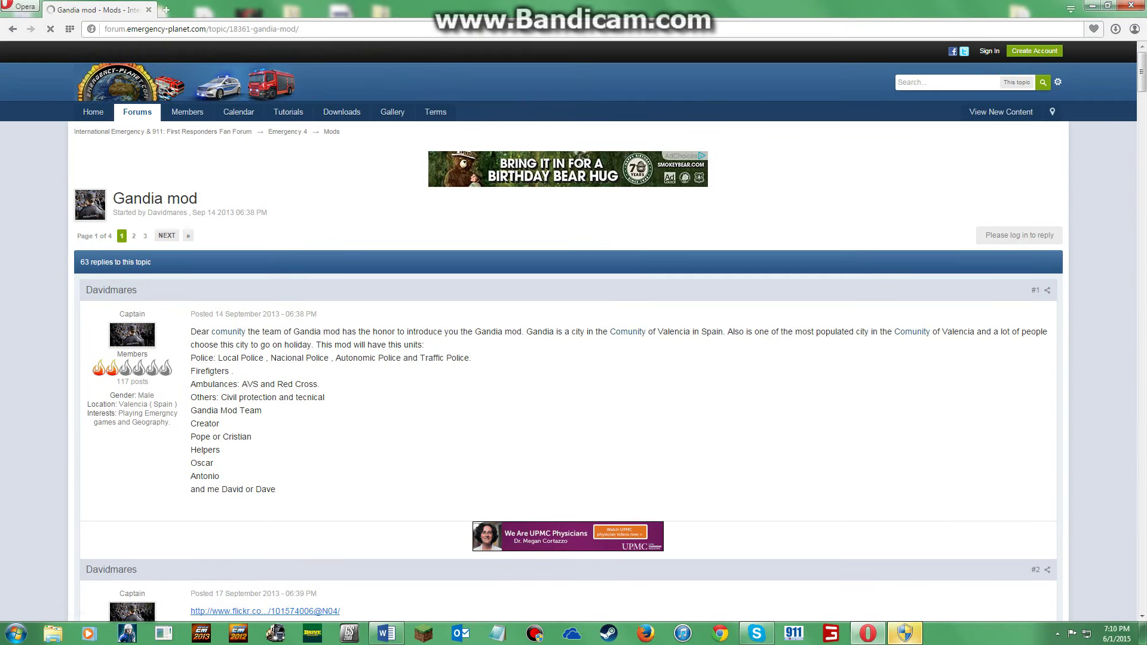
# Return to the forum index and browse the Ladder 49 Mod topic under Mod Development and Concepts
pyautogui.click(12, 28)
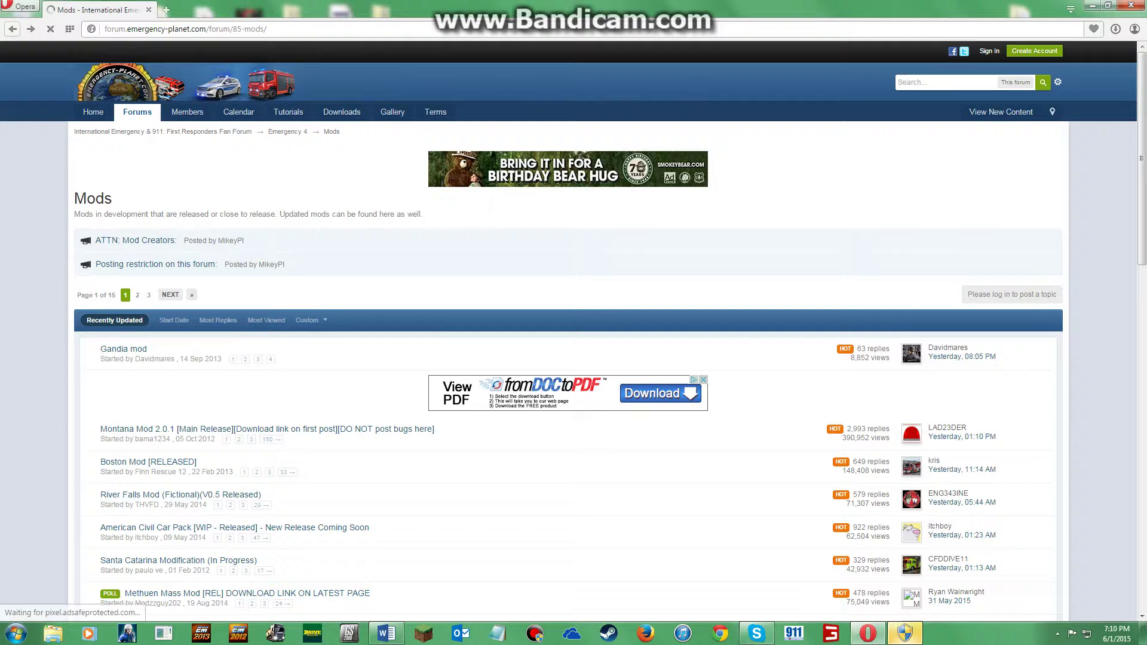
pyautogui.click(12, 29)
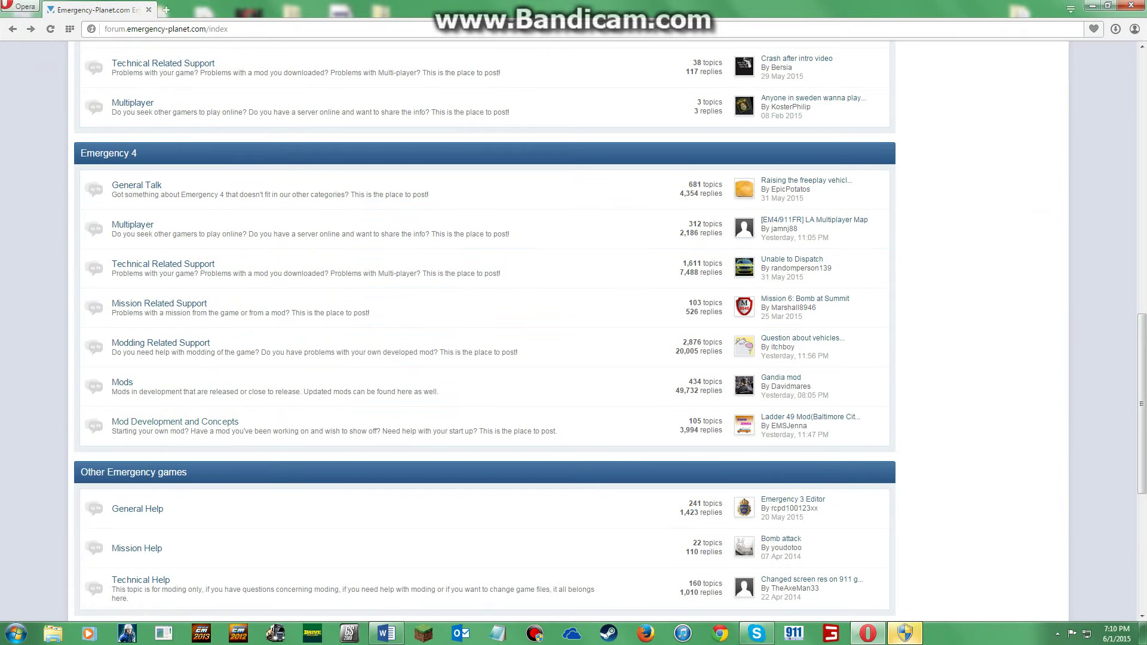
pyautogui.click(175, 422)
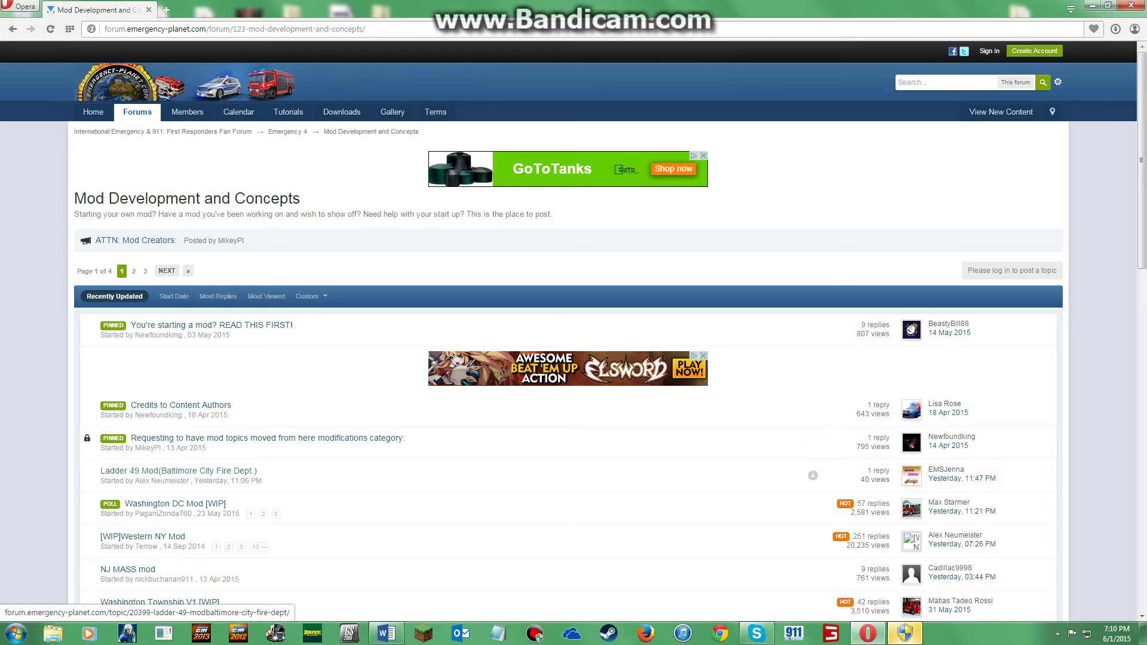
pyautogui.click(179, 471)
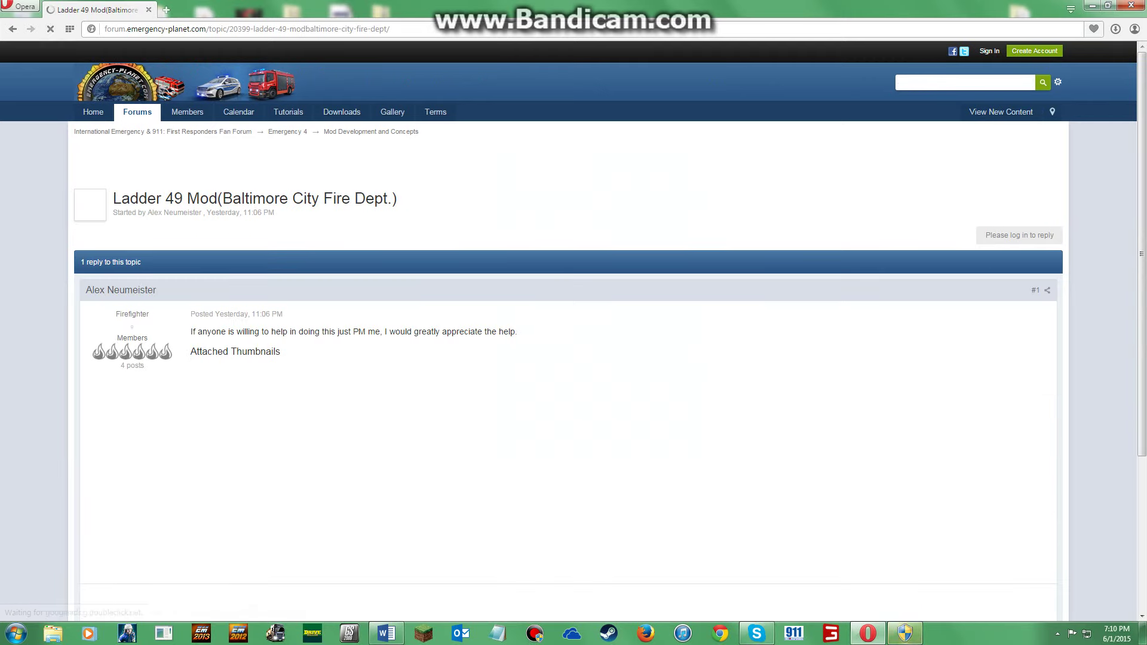
pyautogui.scroll(-5, 281, 466)
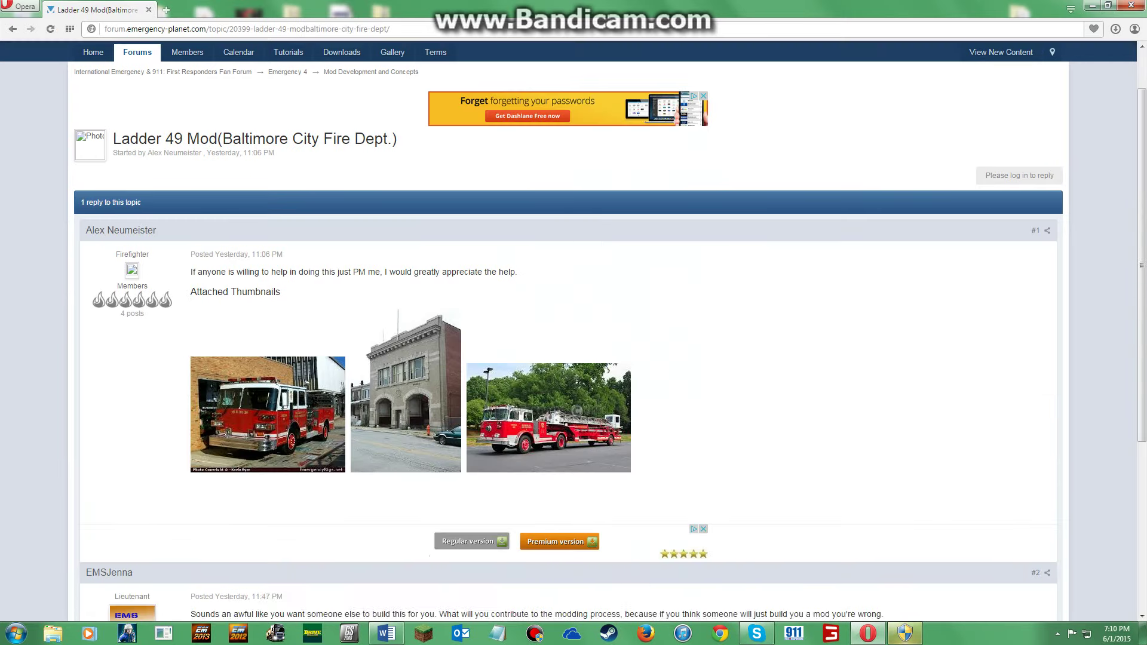
pyautogui.scroll(5, 281, 466)
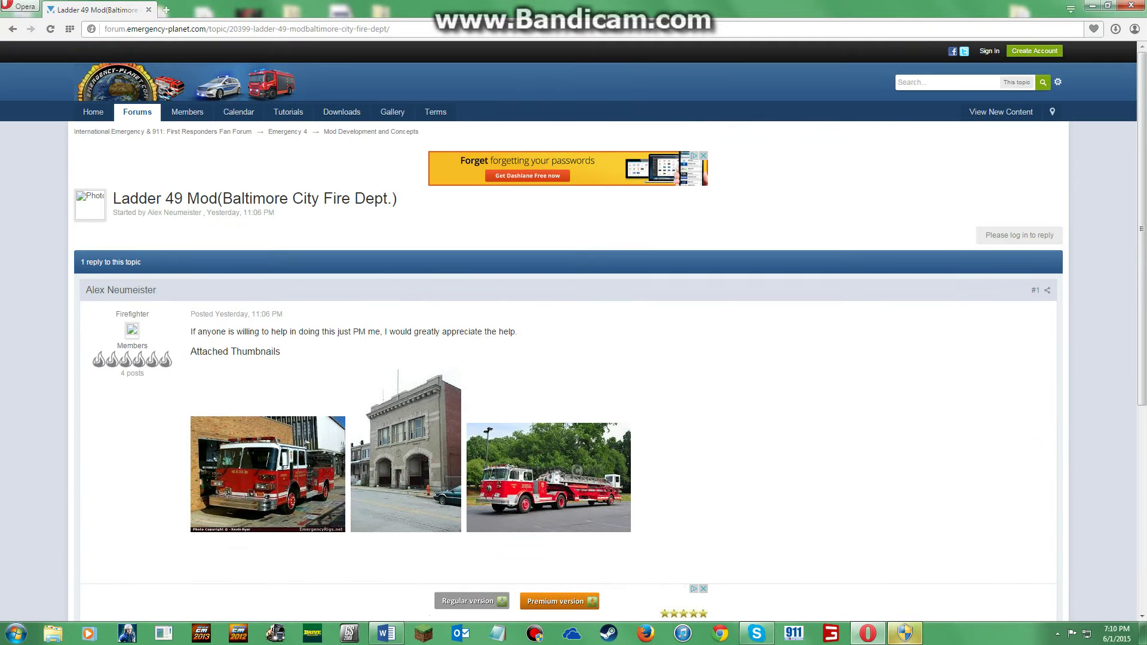
pyautogui.click(12, 29)
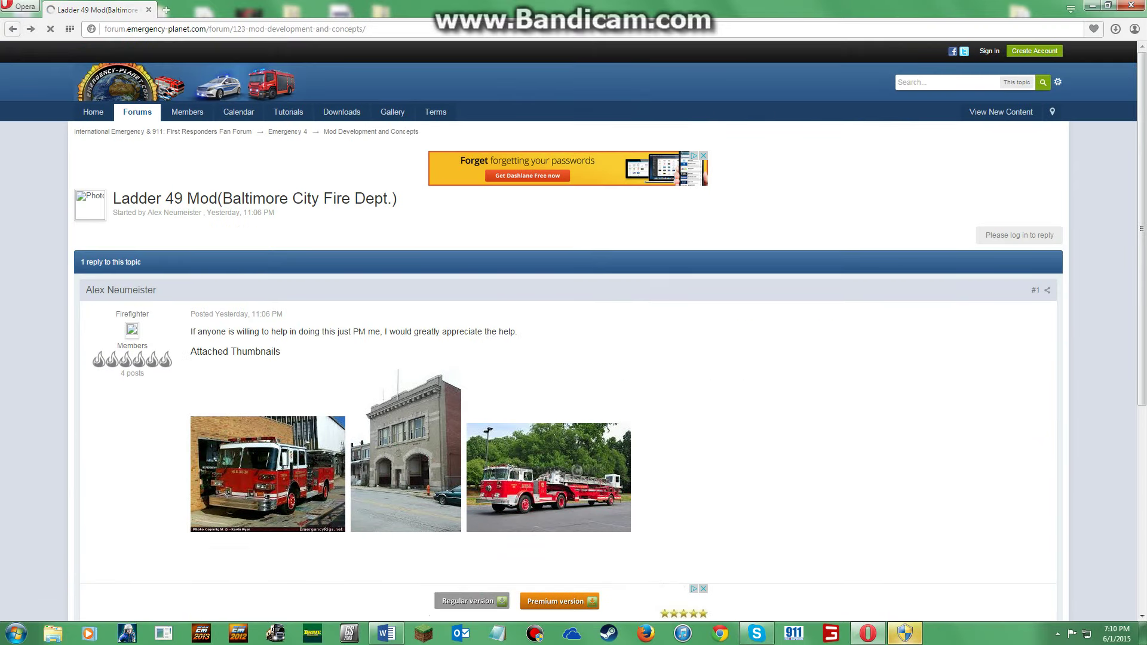
# From the forum index, go to Los Angeles Mod > [EM4] Los Angeles Mod Download and pick version 2.1
pyautogui.click(12, 29)
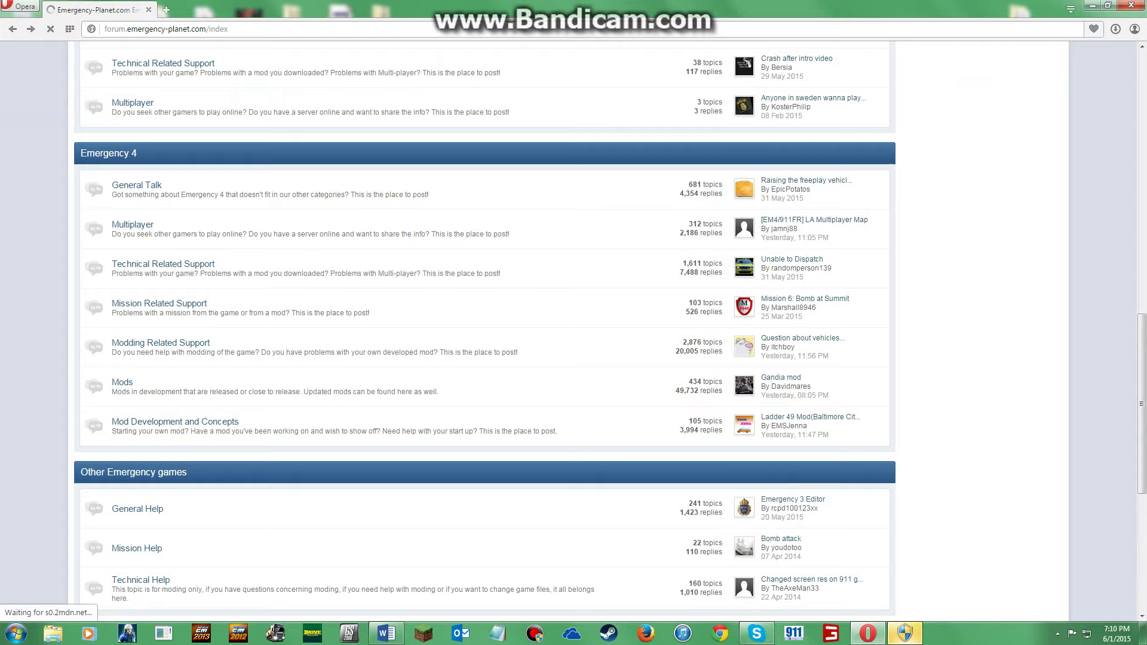
pyautogui.scroll(10, 574, 334)
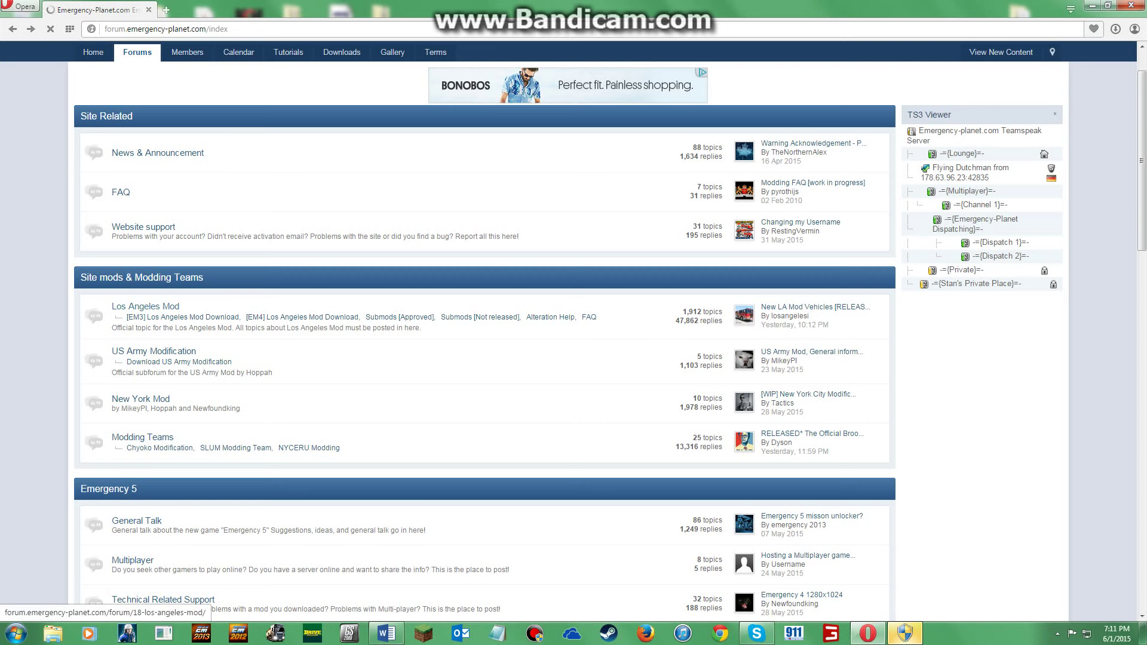
pyautogui.click(145, 306)
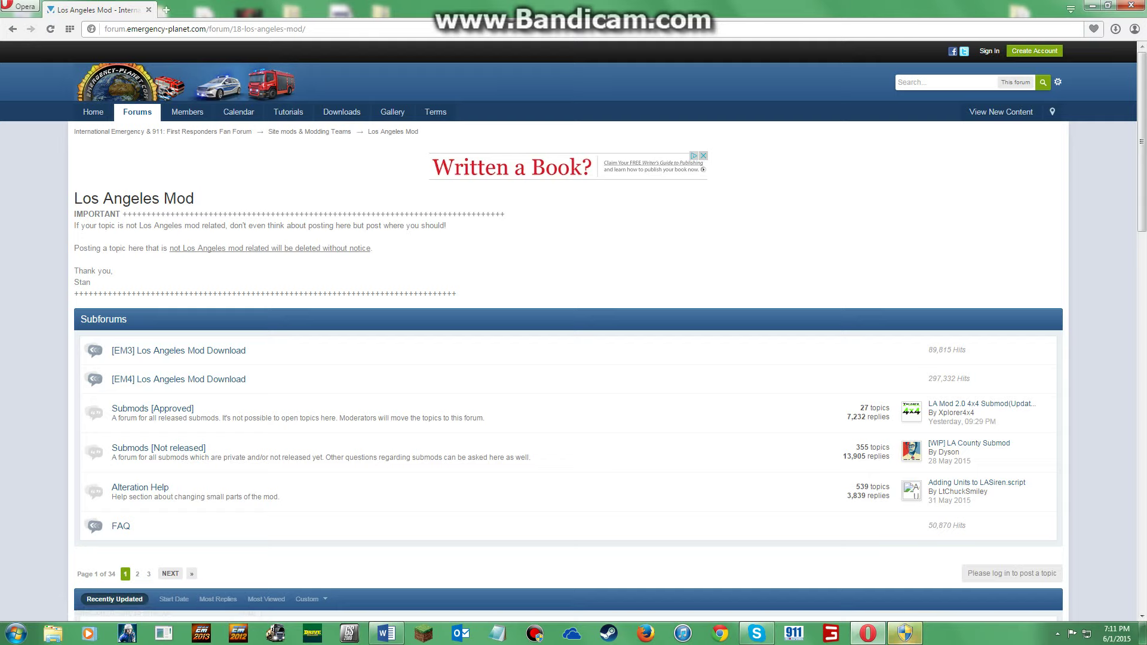
pyautogui.click(179, 378)
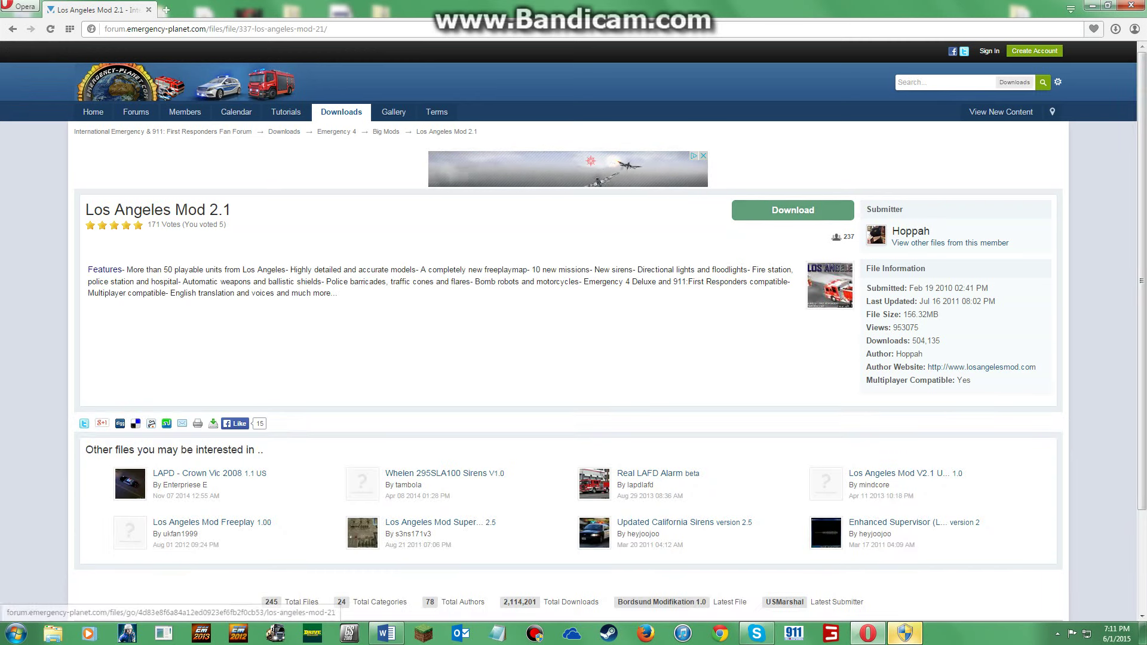
pyautogui.click(793, 210)
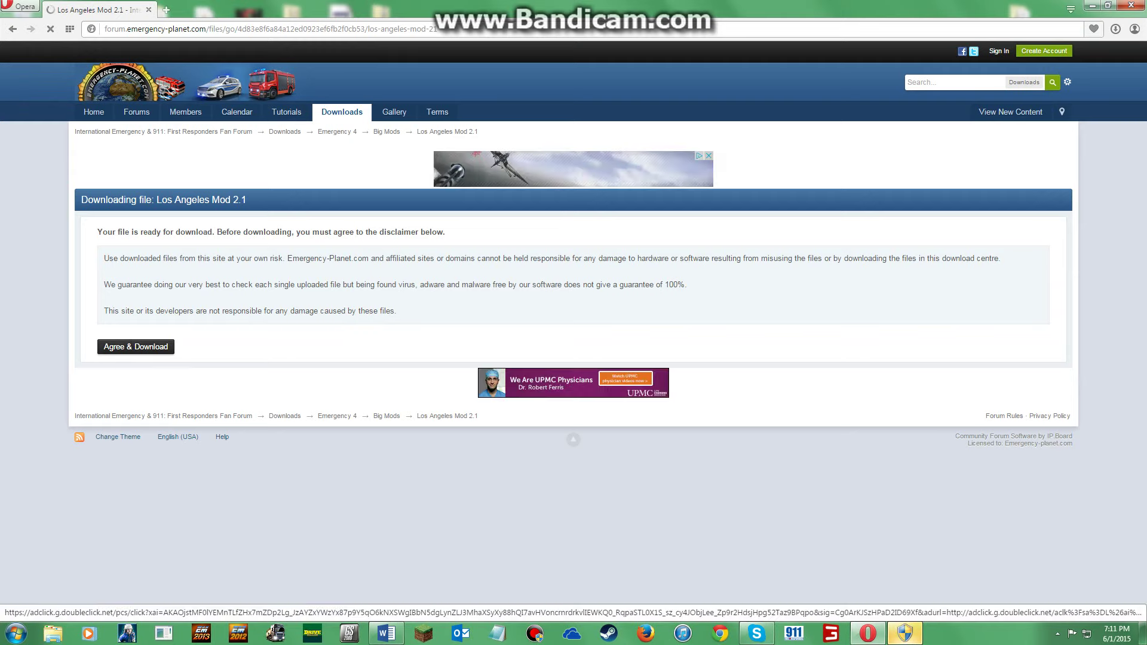
# Agree to the disclaimer, download los_angeles_mod_v2_1_by_hoppah.zip and check its progress
pyautogui.click(135, 346)
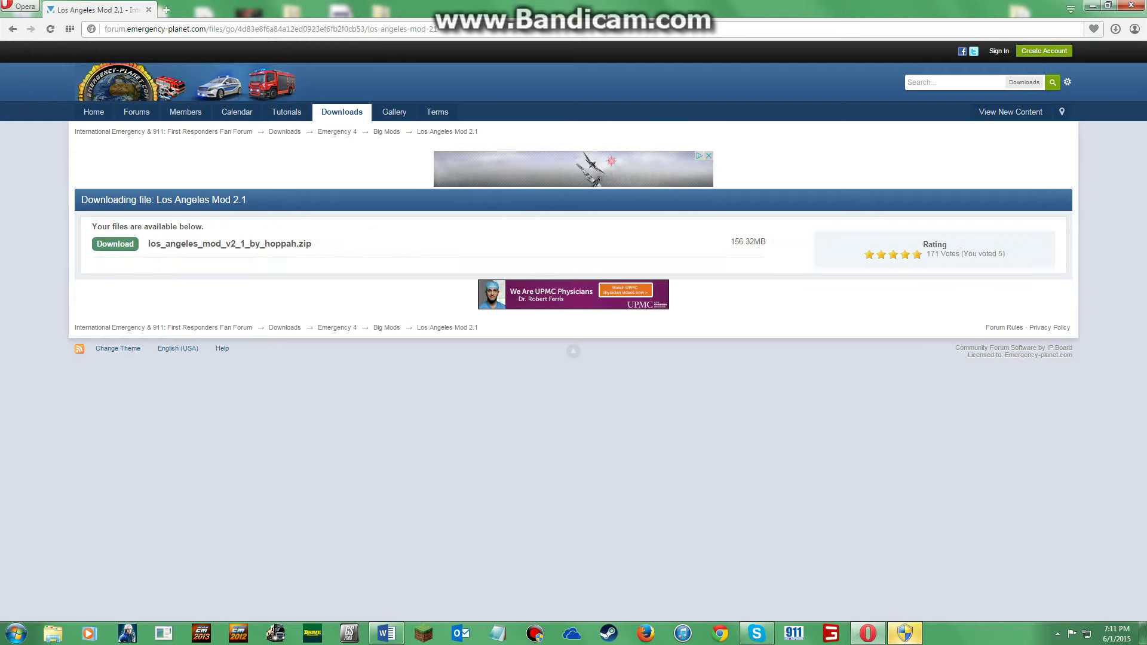
pyautogui.click(115, 244)
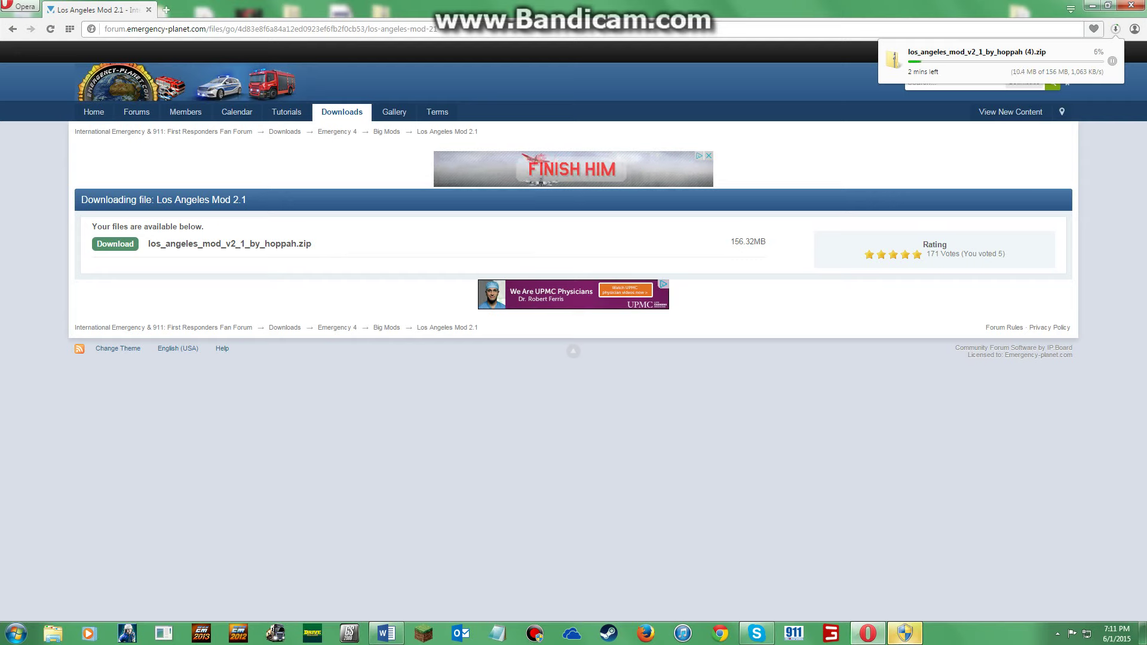
pyautogui.click(269, 28)
pyautogui.click(1115, 29)
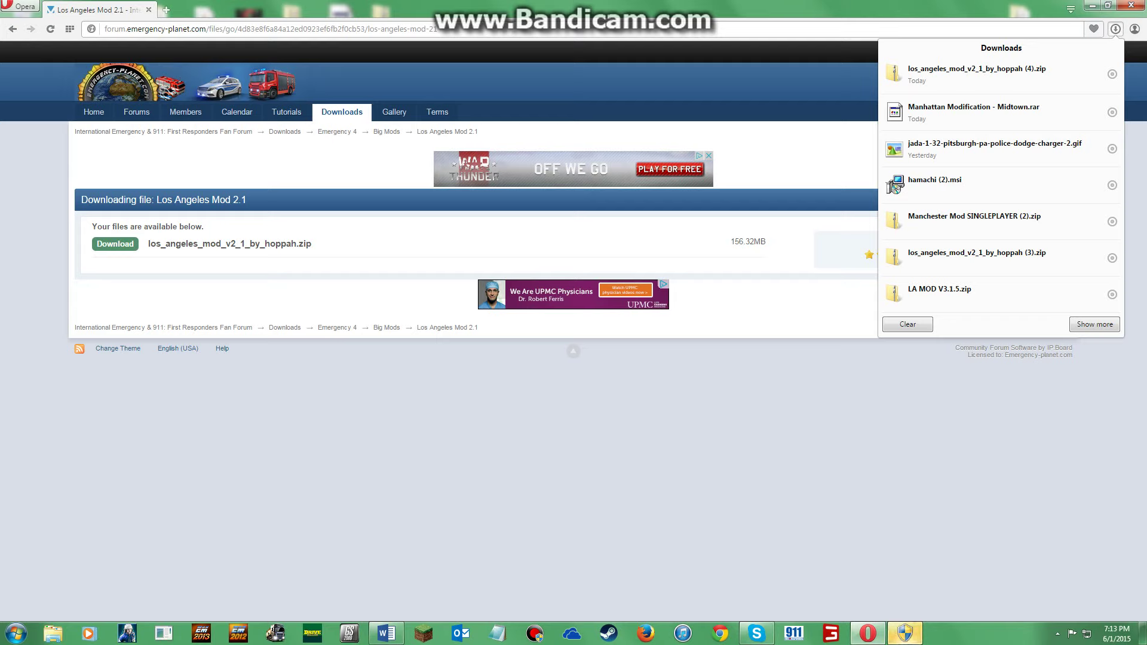
pyautogui.click(269, 28)
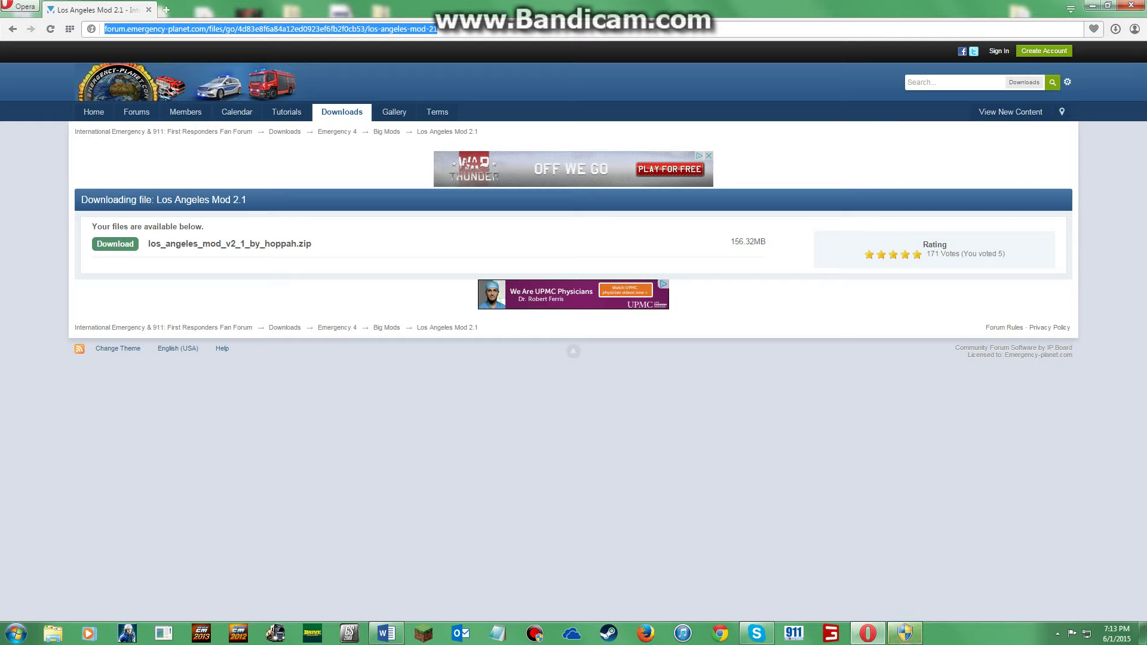
# Confirm in the Downloads list that the zip finished, then open the Start menu
pyautogui.press('Escape')
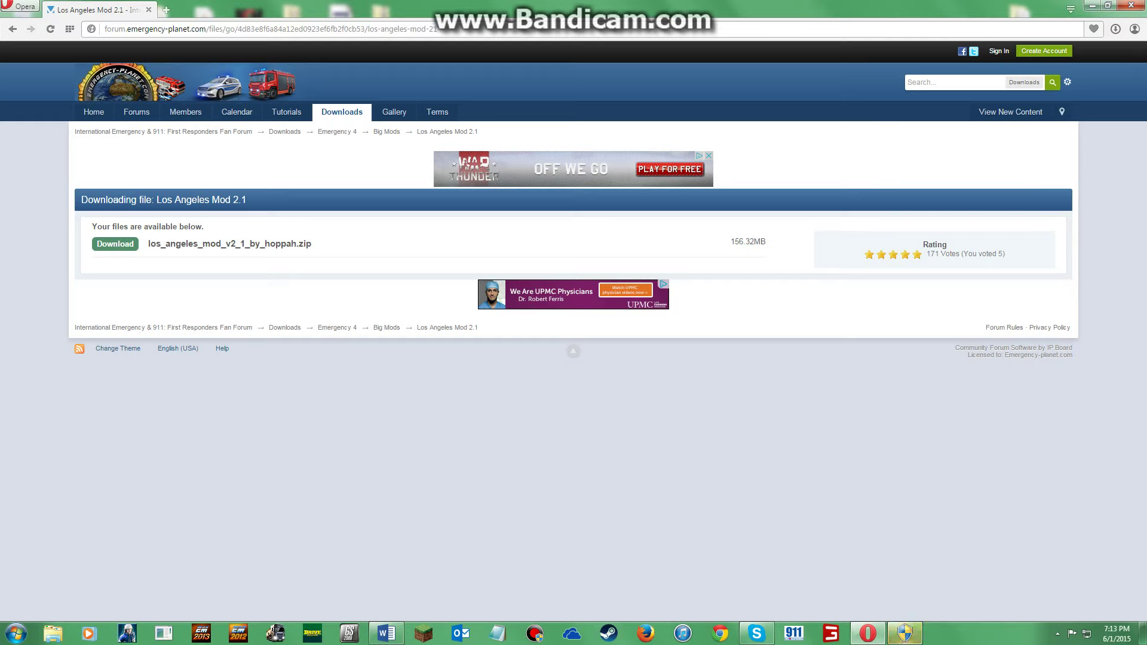
pyautogui.click(1115, 29)
pyautogui.click(1115, 29)
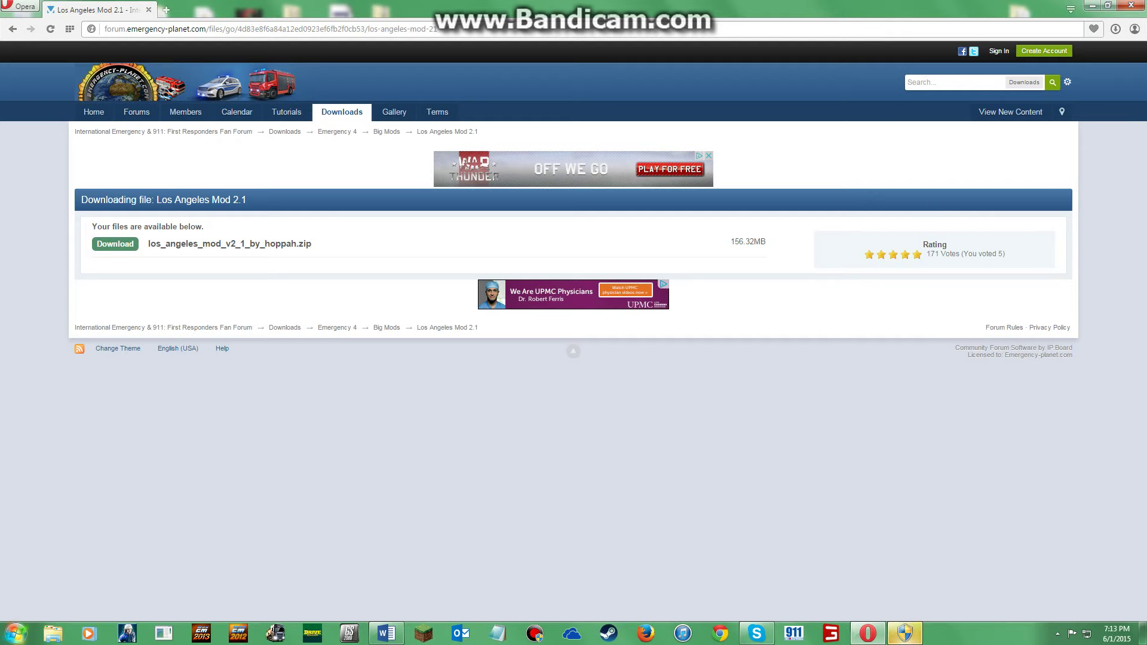
pyautogui.click(15, 634)
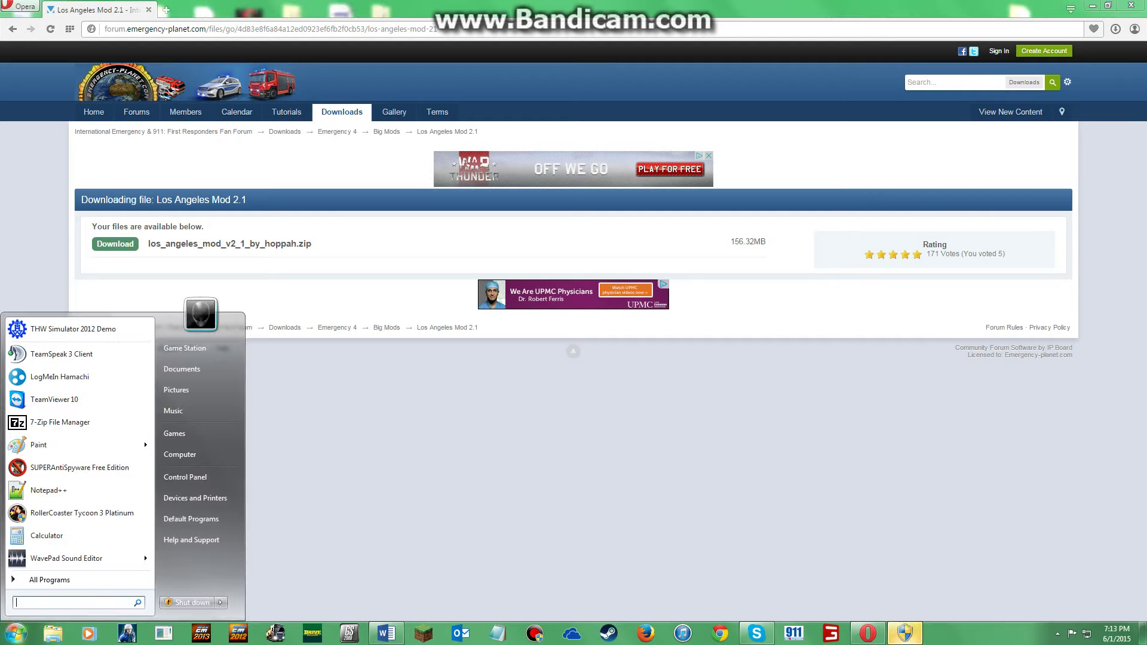
# Open the zip found via 'la_mod', minimize Opera and close the duplicate Explorer window
pyautogui.write('la_mod')
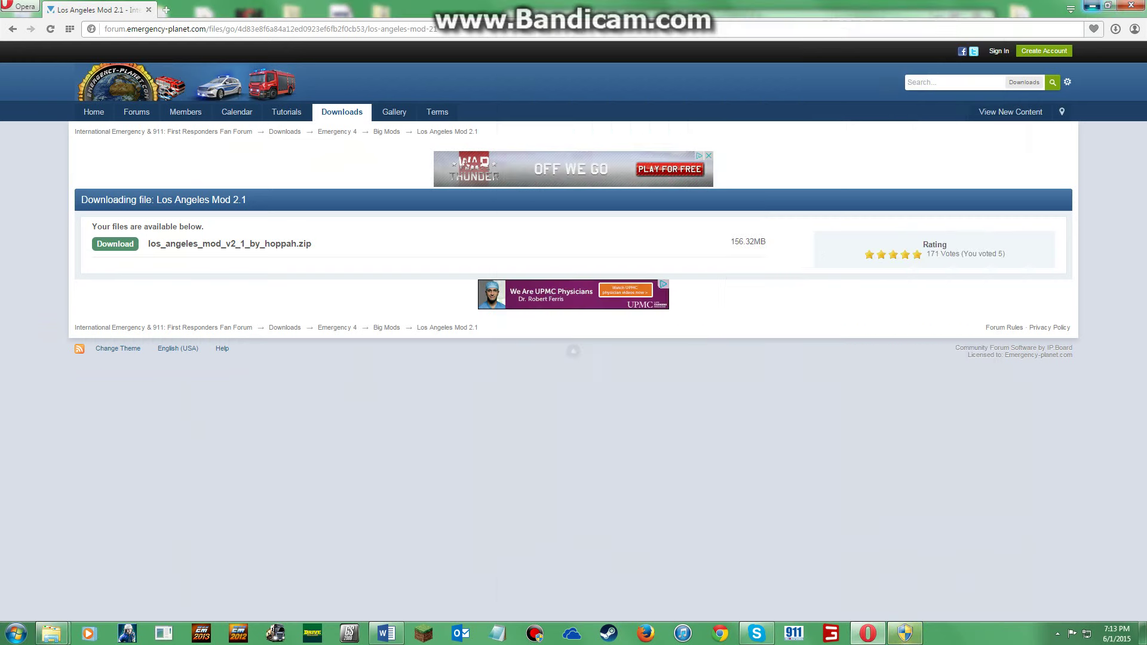
pyautogui.click(1092, 6)
pyautogui.hotkey('ctrl', 'n')
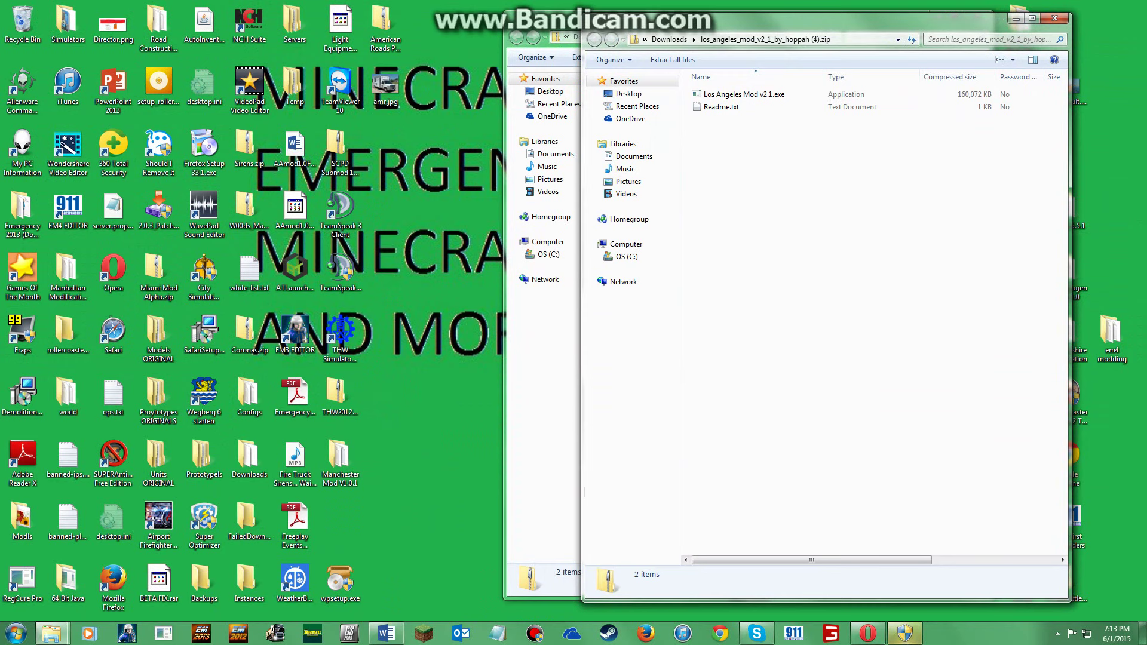
pyautogui.hotkey('alt', 'Tab')
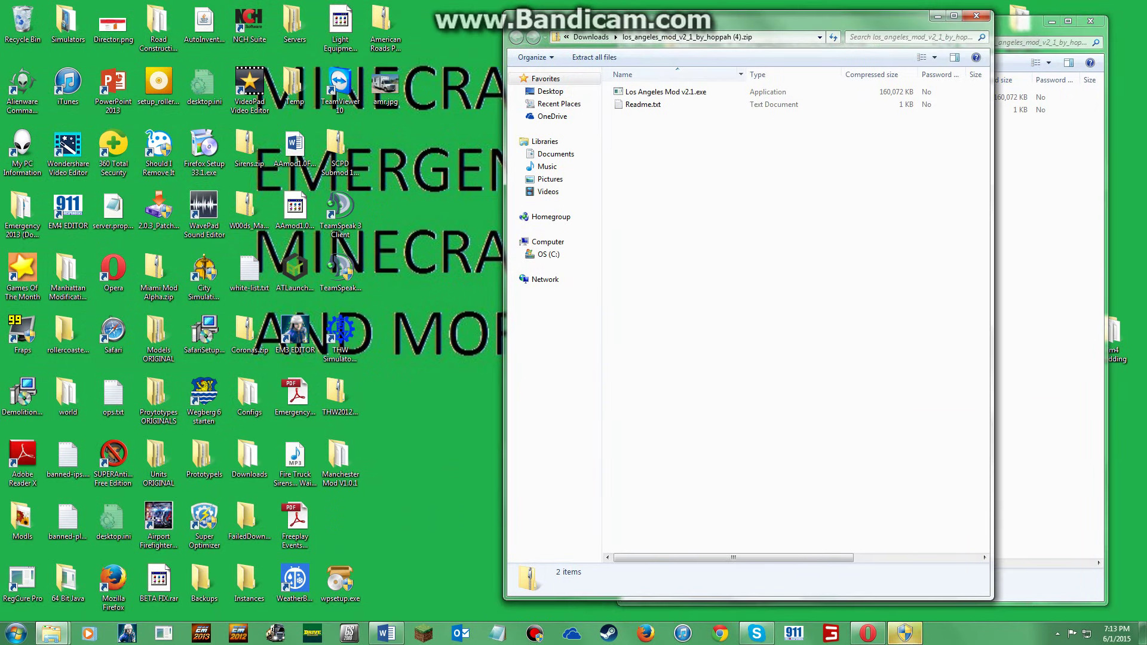
pyautogui.click(976, 16)
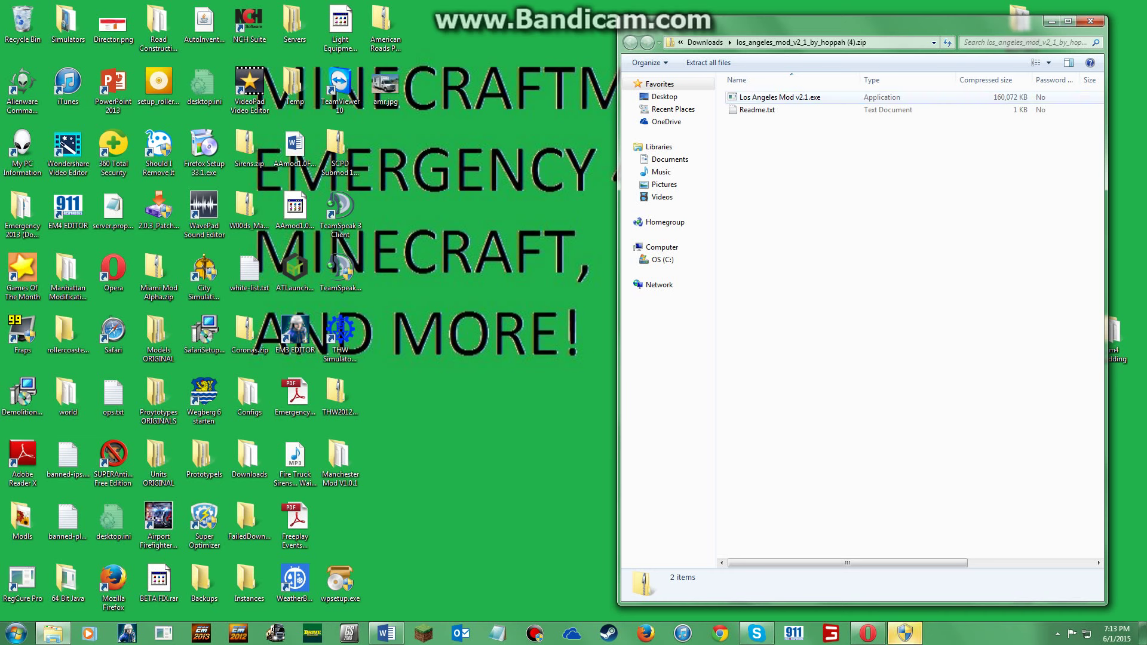
# Extract the zip to the suggested folder, close the zip window, and launch Los Angeles Mod v2.1.exe
pyautogui.doubleClick(779, 97)
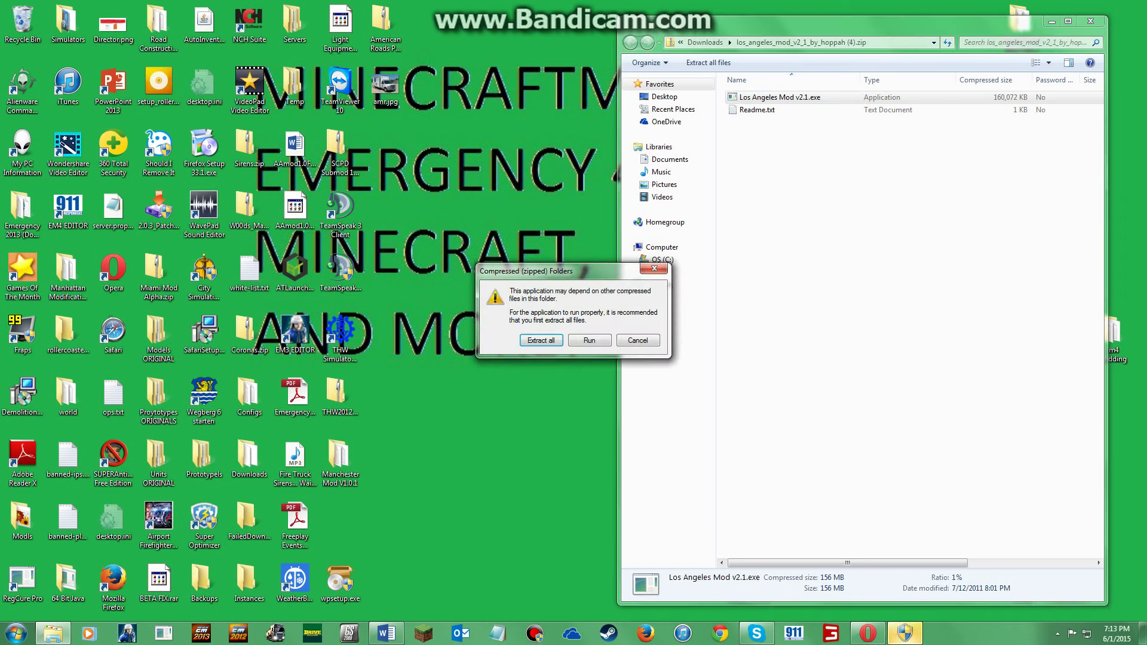
pyautogui.click(541, 340)
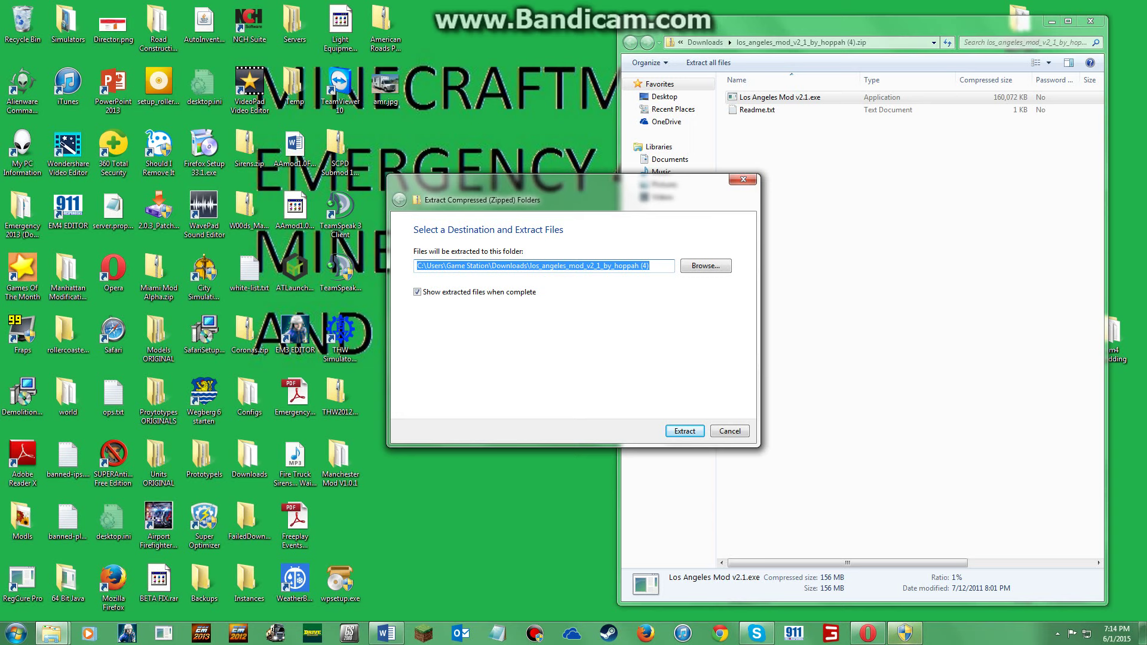
pyautogui.press('Return')
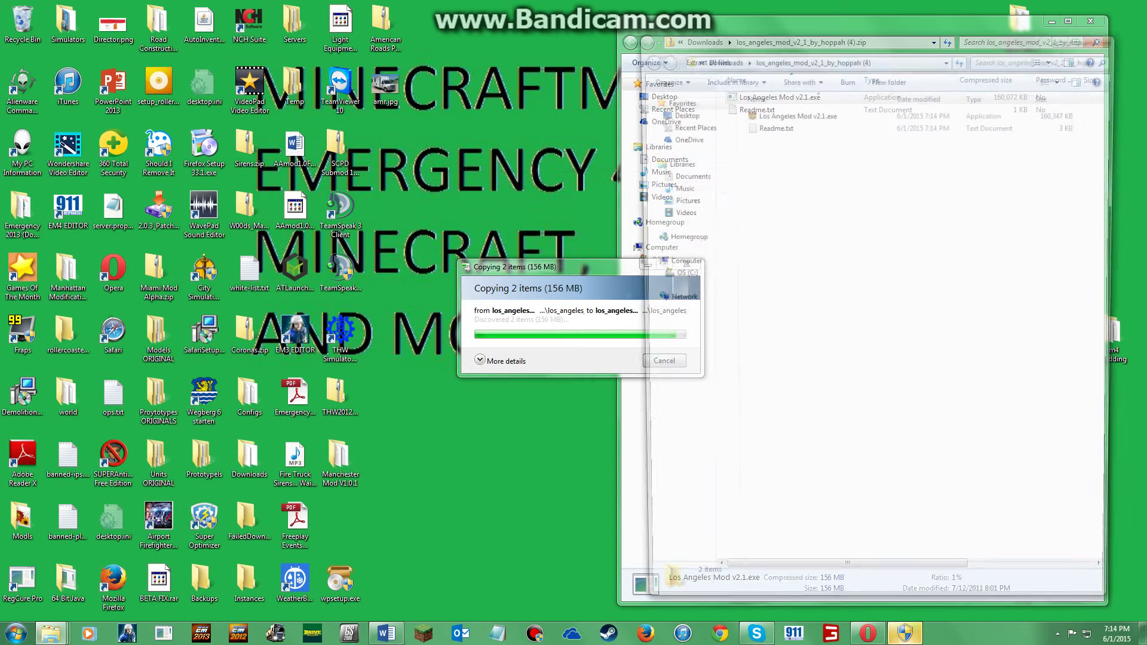
pyautogui.hotkey('alt', 'Tab')
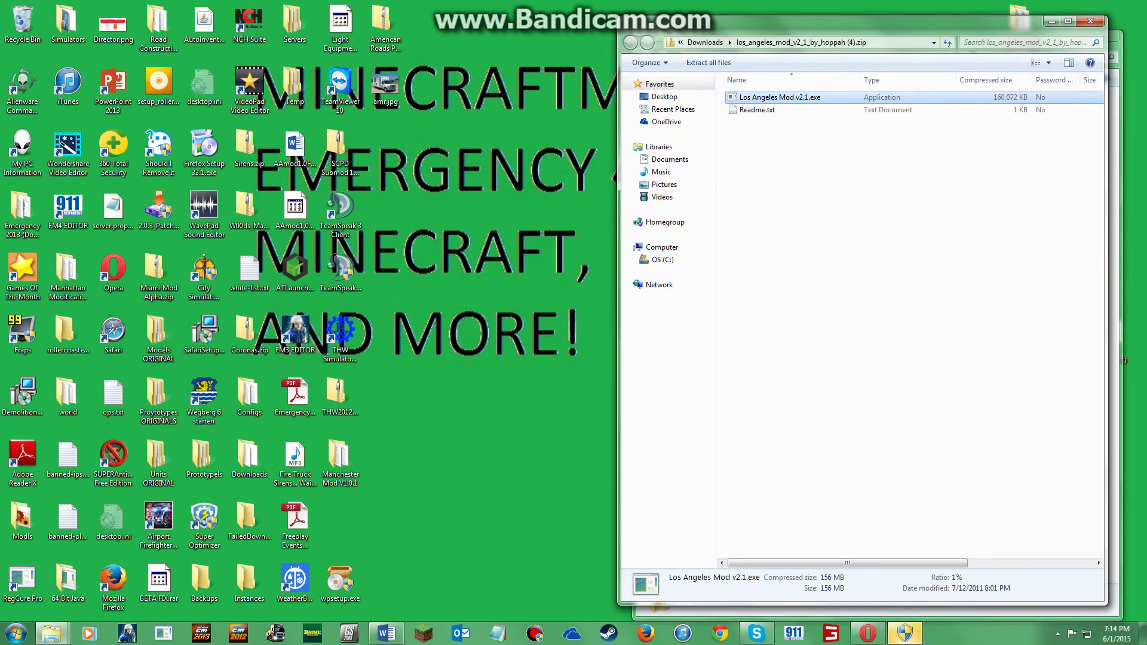
pyautogui.hotkey('alt', 'F4')
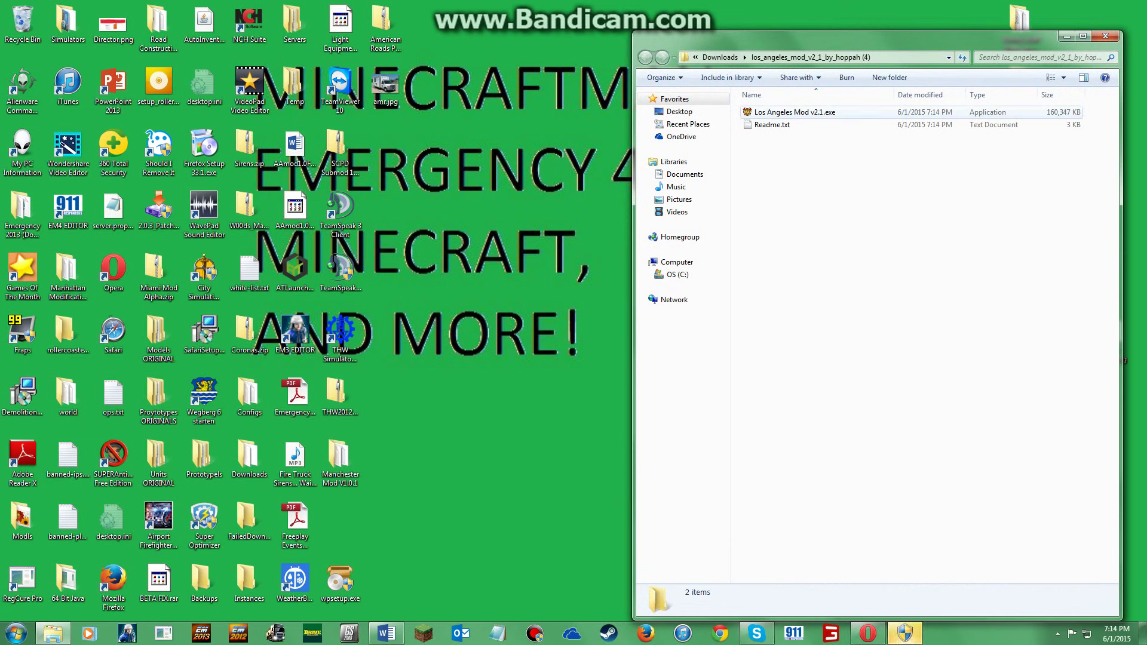
pyautogui.doubleClick(794, 112)
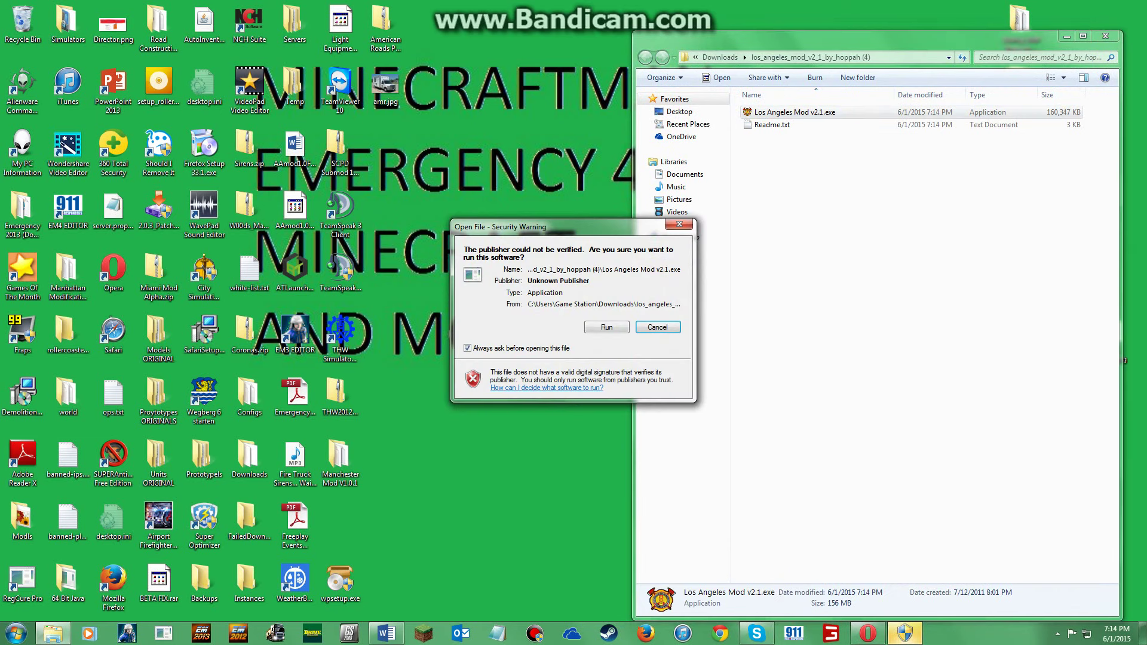
# Run the unverified Los Angeles Mod installer, accept the licence agreement and advance to the destination step
pyautogui.press('Return')
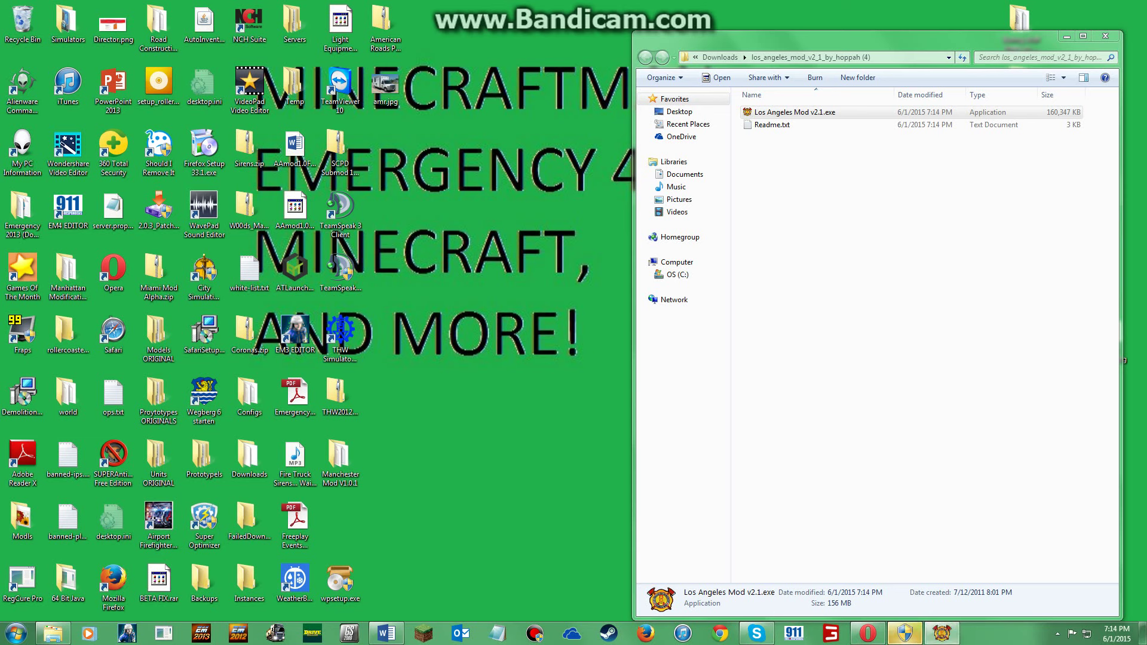
pyautogui.press('Return')
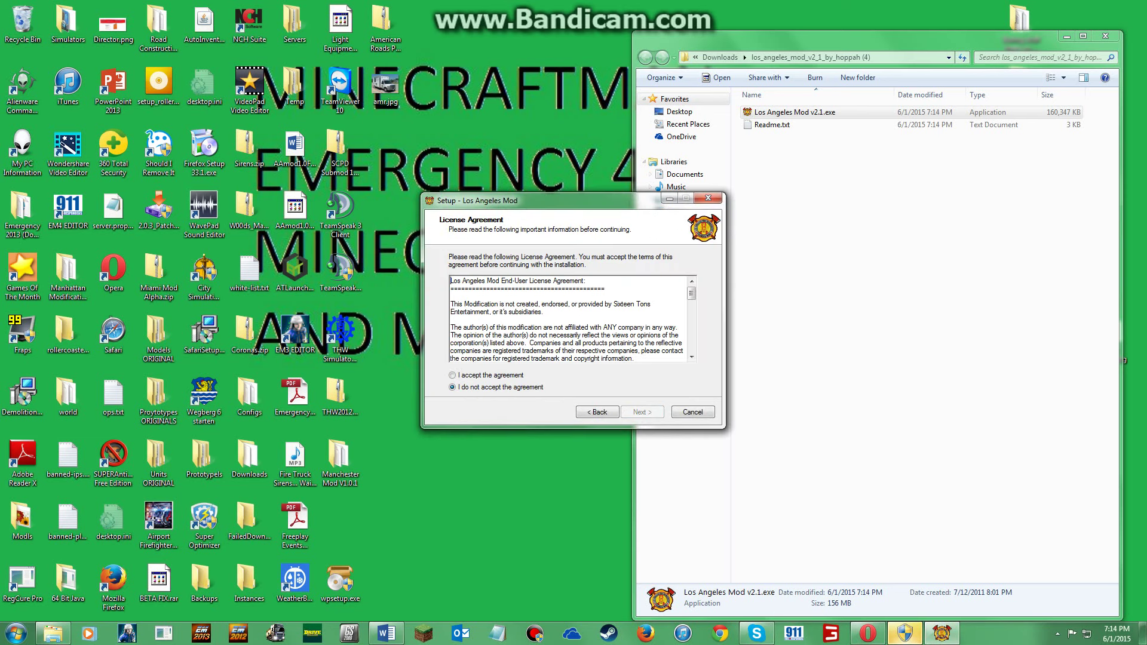
pyautogui.click(452, 376)
pyautogui.click(643, 412)
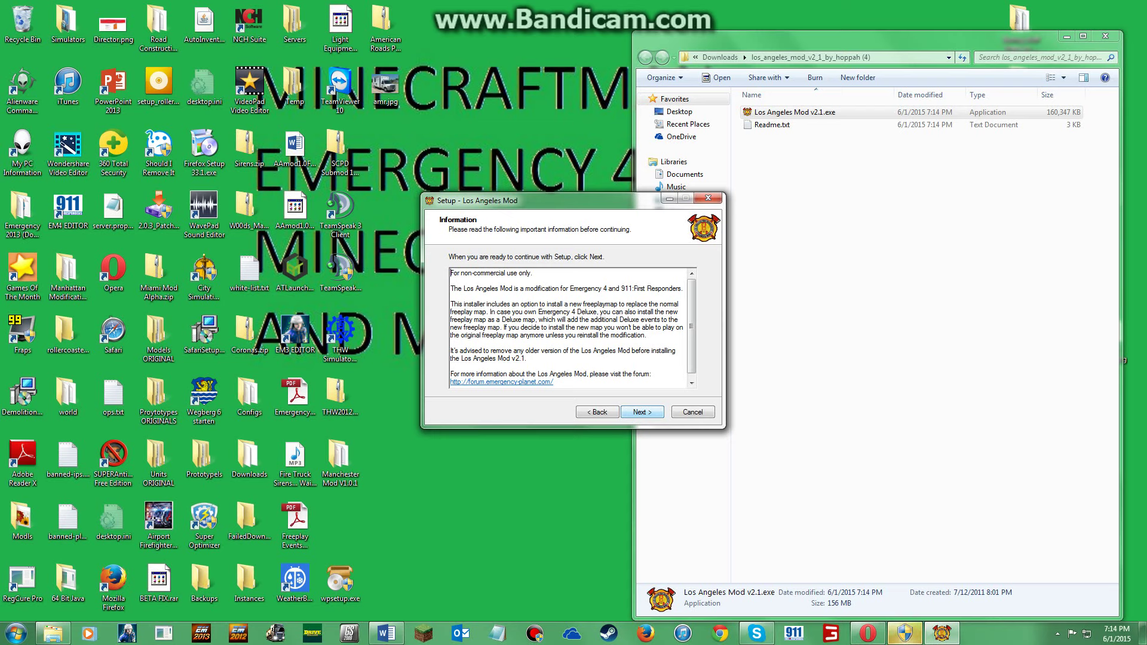
pyautogui.press('Return')
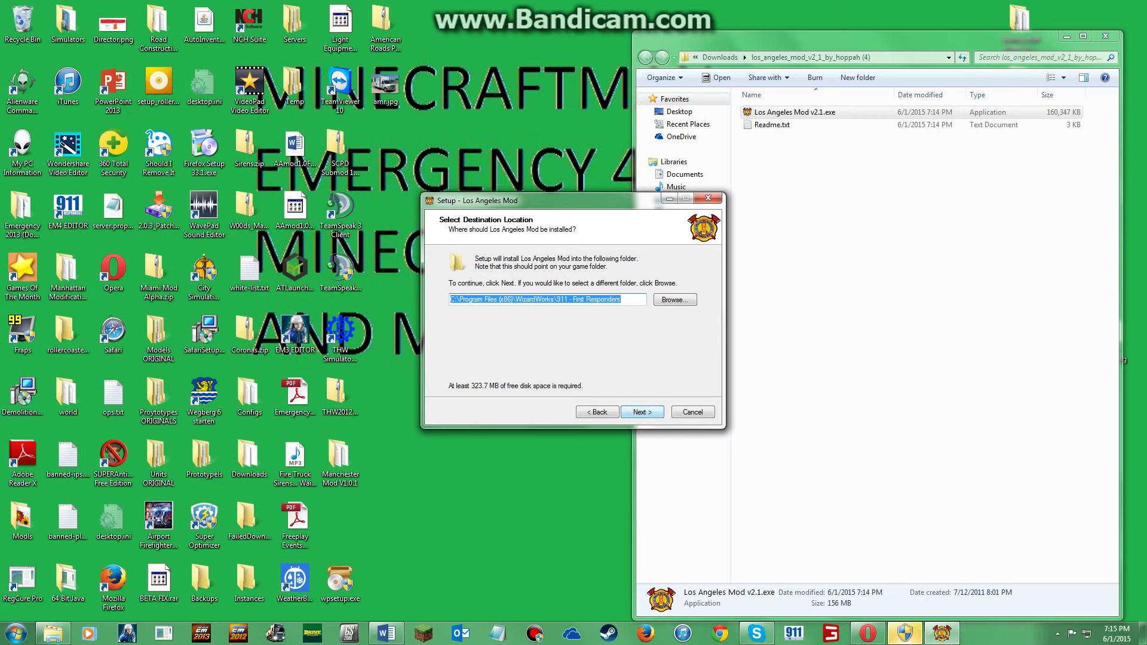
# Keep the 911 - First Responders folder, full installation and desktop icon defaults through to Ready to Install
pyautogui.press('Return')
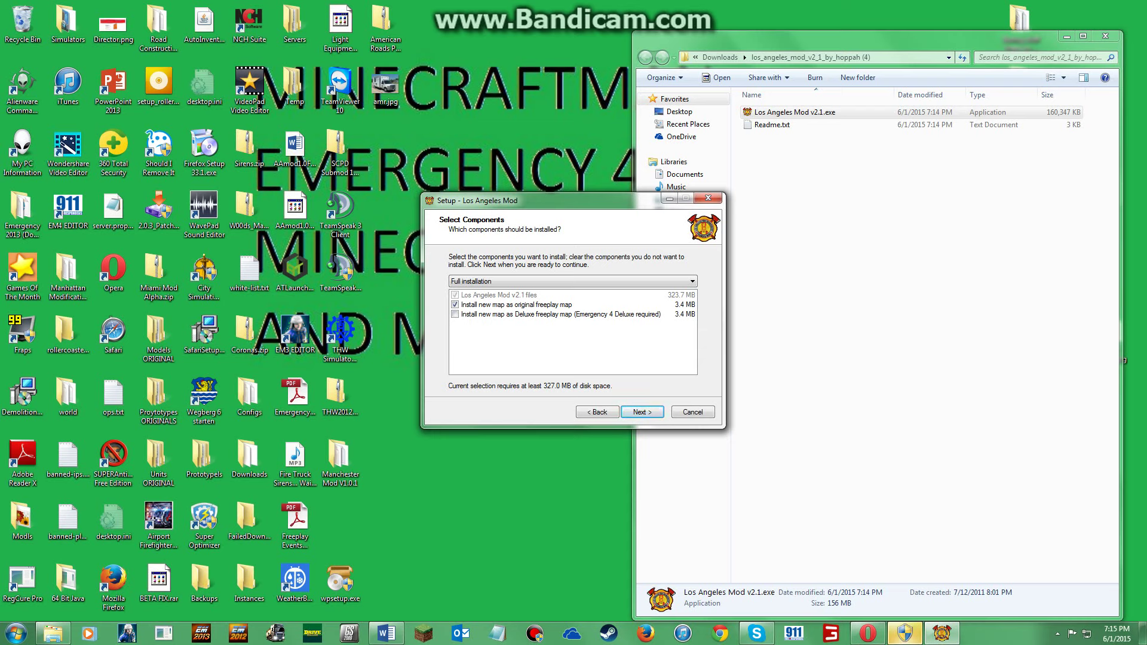
pyautogui.press('Return')
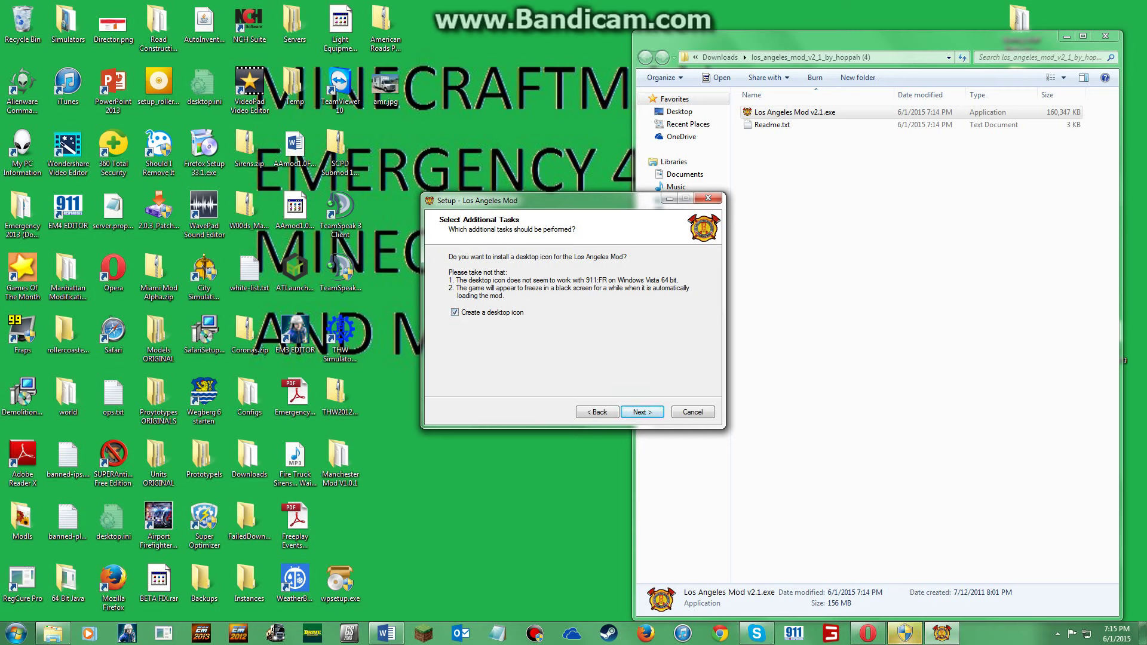
pyautogui.press('Return')
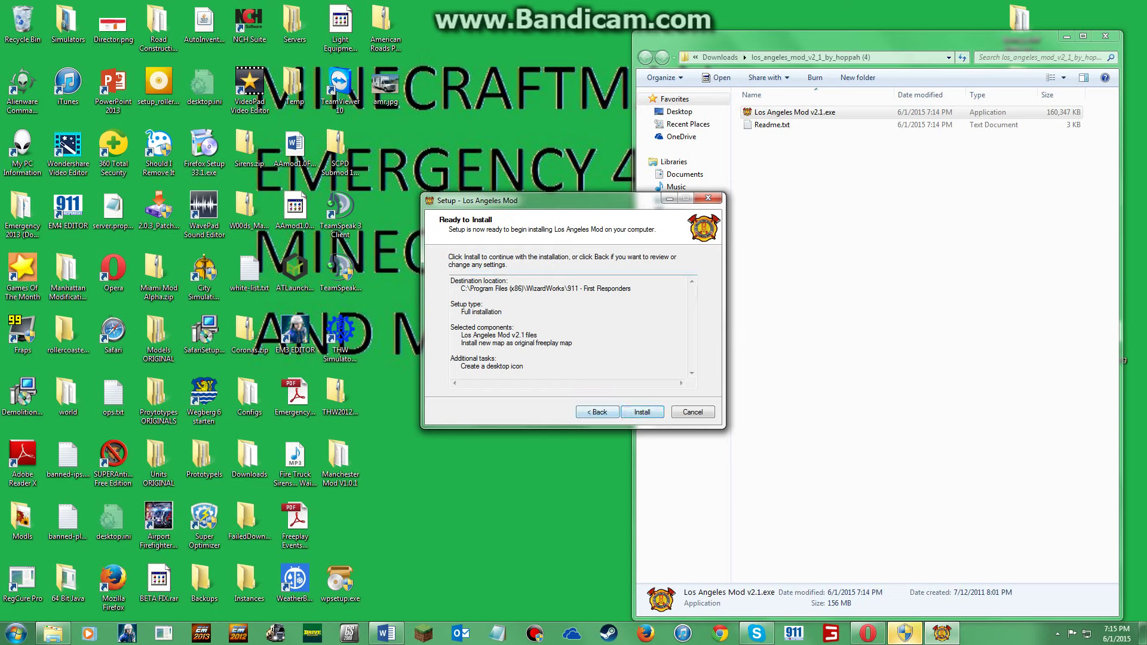
# Start the installation and let it run to the Completing Setup Wizard page
pyautogui.press('Return')
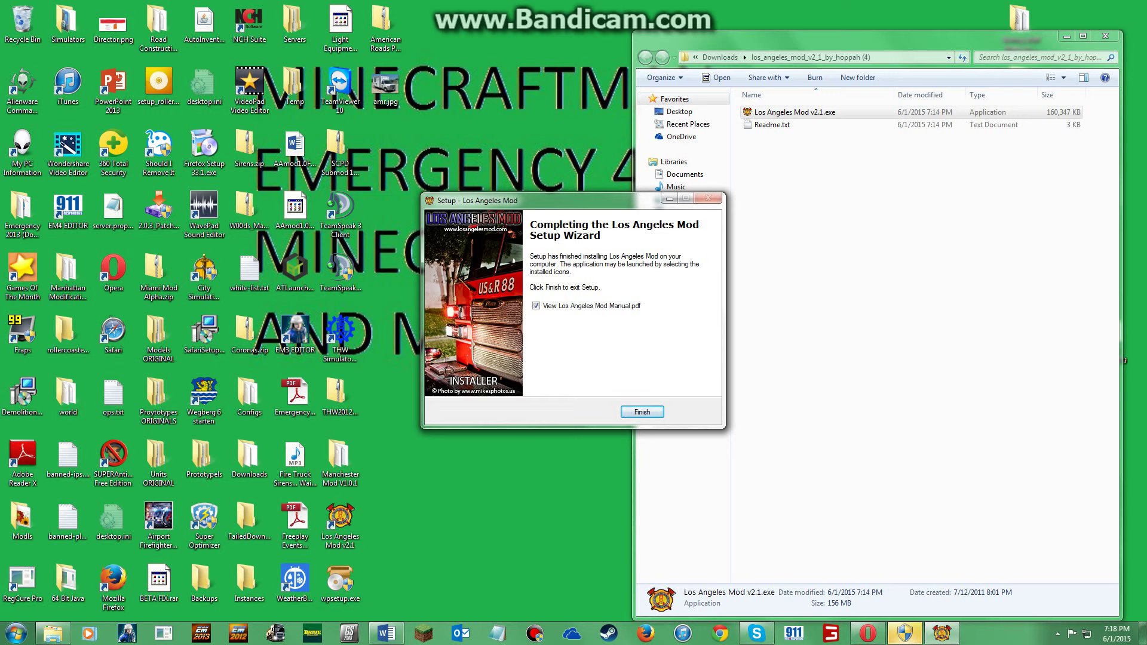
# Finish setup to open Los Angeles Mod Manual.pdf and scroll to Additional multiplayer information on page 5
pyautogui.press('Return')
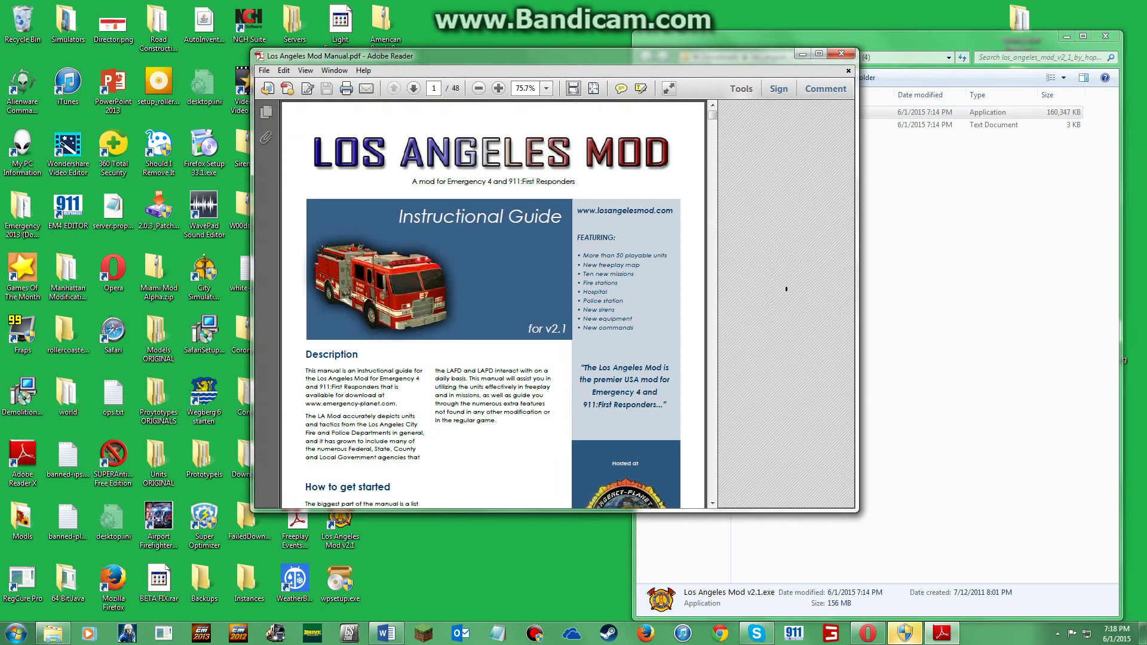
pyautogui.scroll(-5, 789, 291)
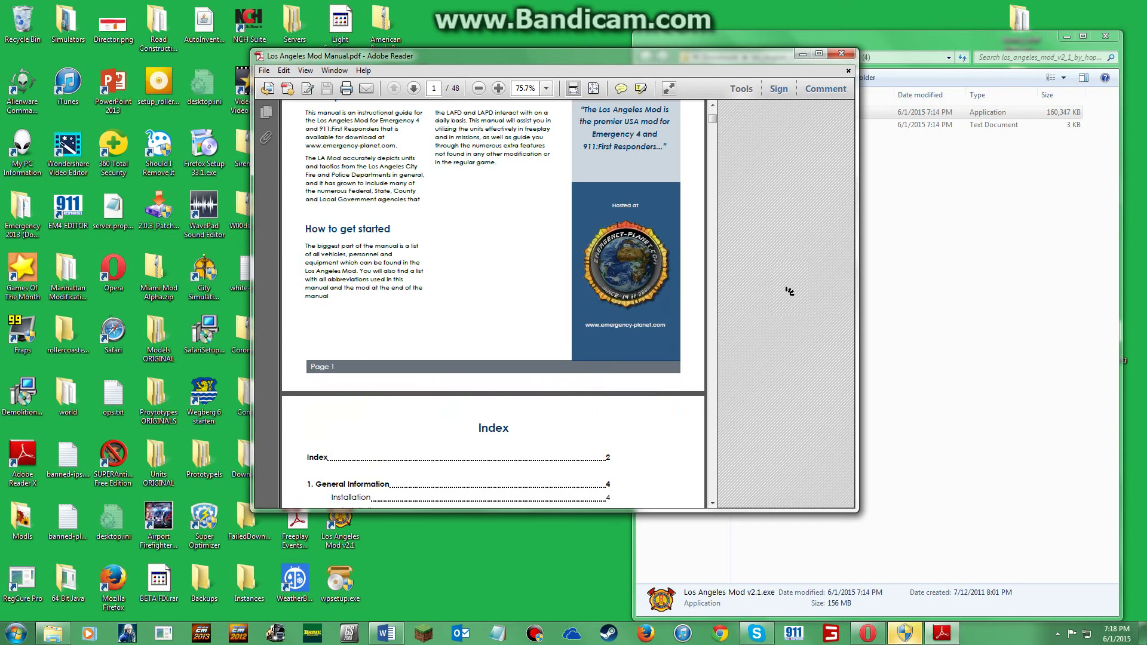
pyautogui.scroll(-7, 789, 291)
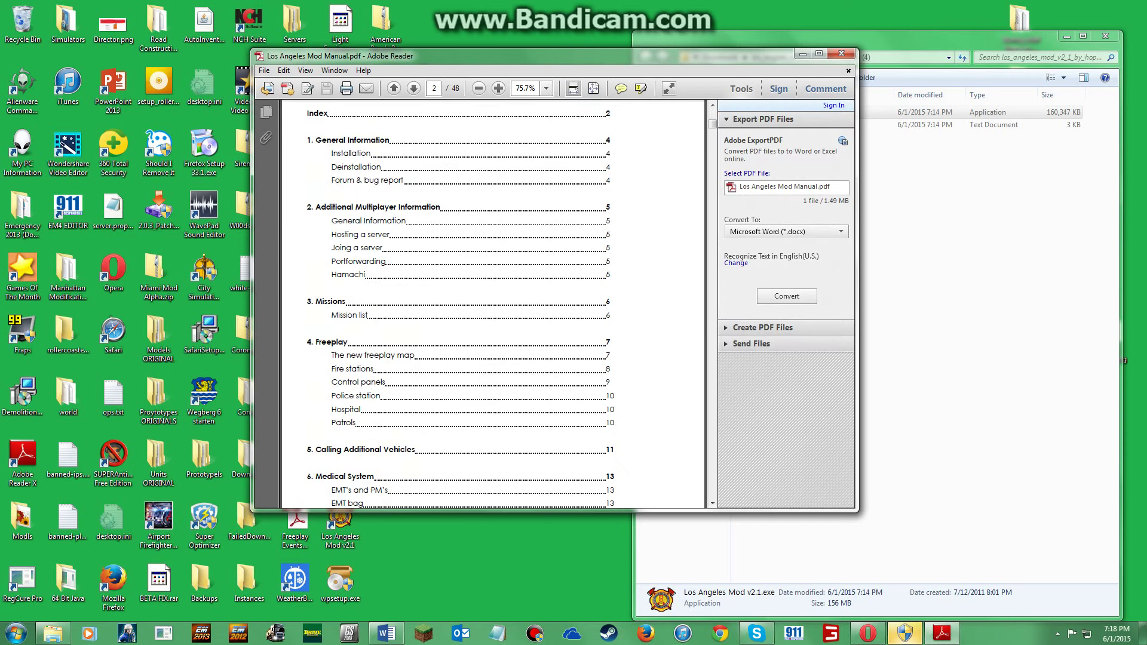
pyautogui.scroll(-11, 493, 305)
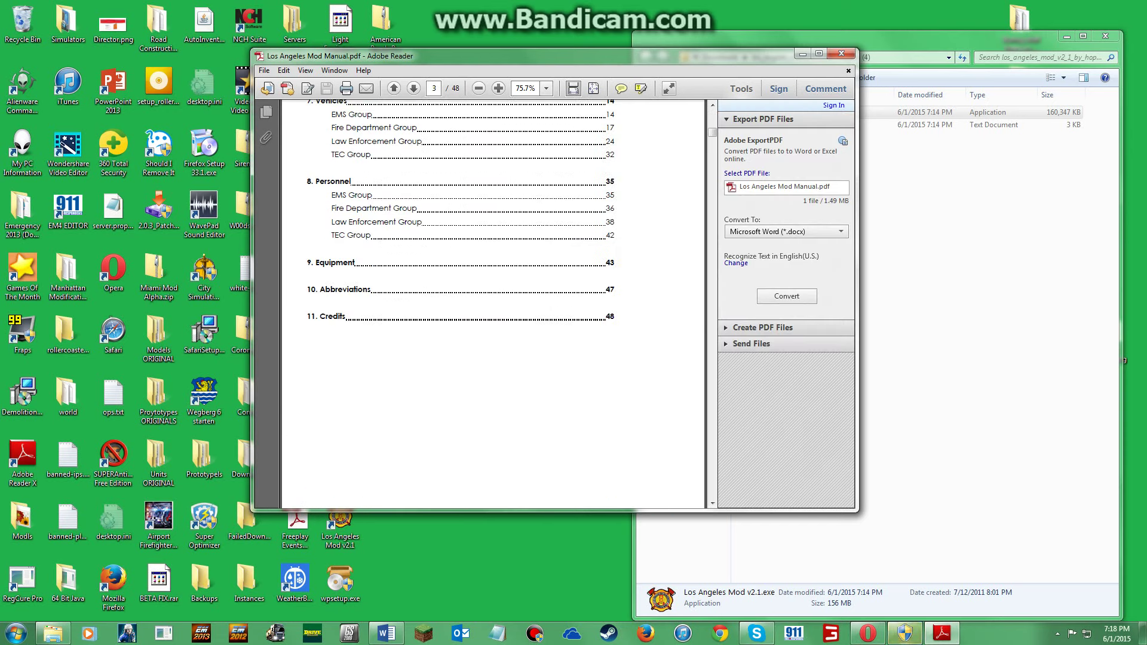
pyautogui.scroll(-15, 493, 305)
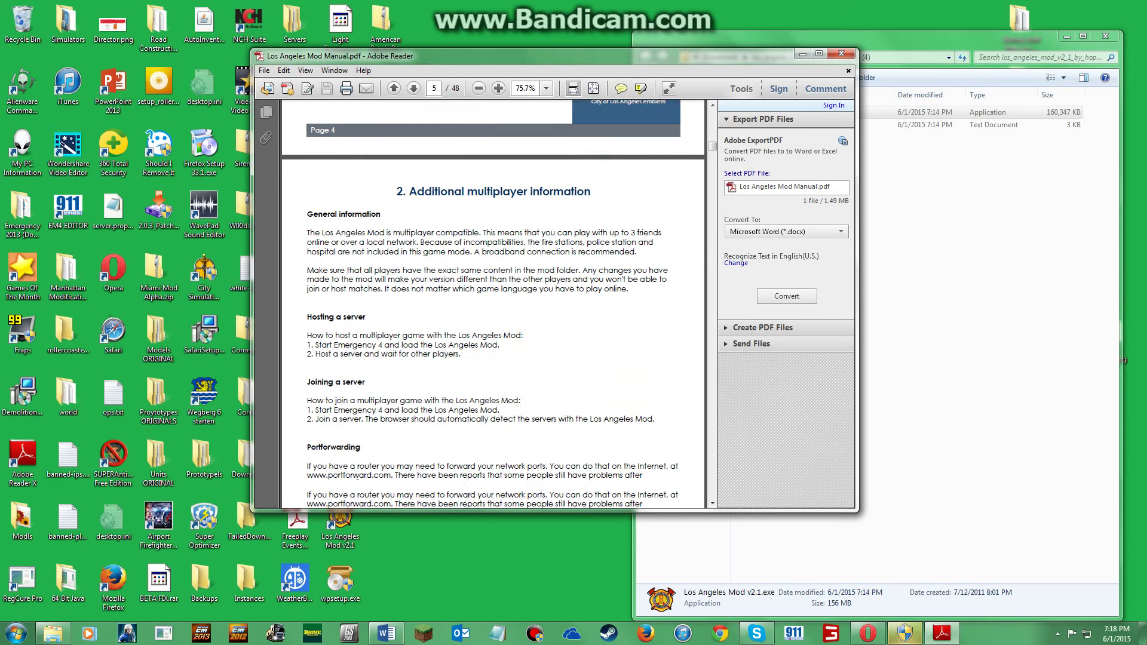
pyautogui.scroll(-12, 493, 305)
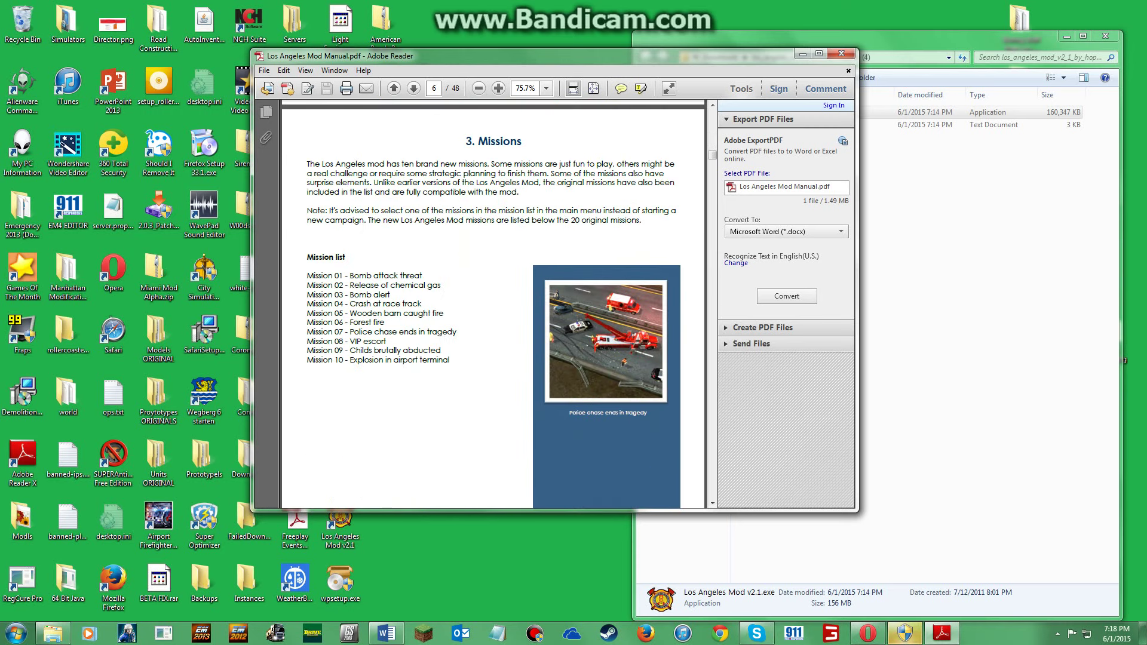
pyautogui.scroll(-3, 493, 305)
pyautogui.scroll(4, 493, 305)
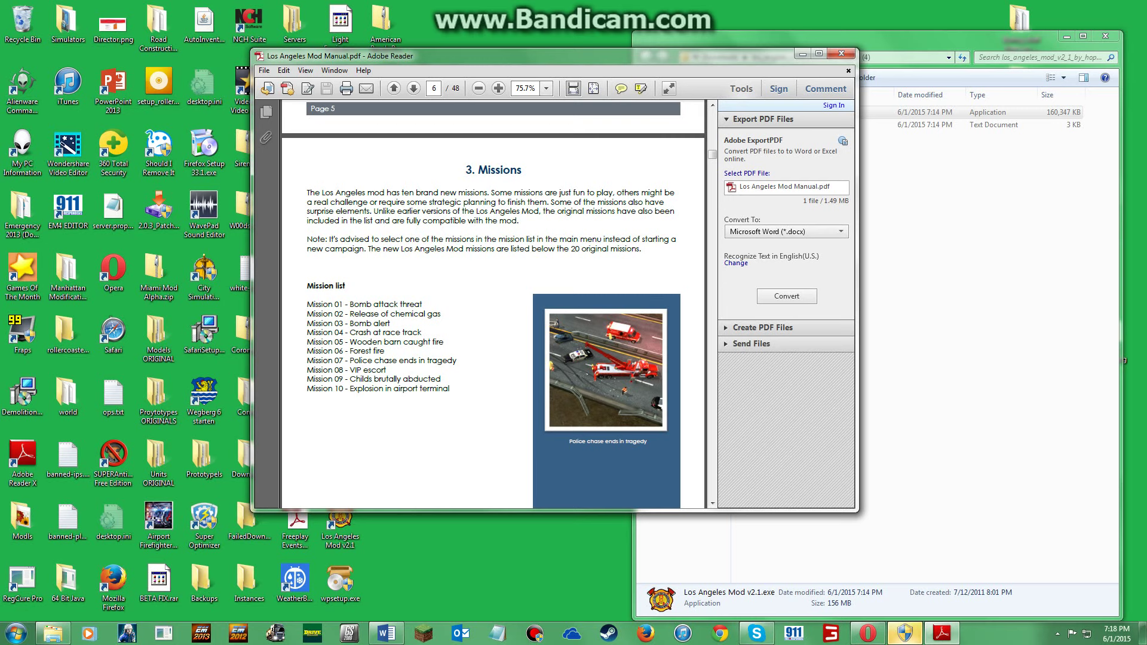
pyautogui.scroll(10, 493, 304)
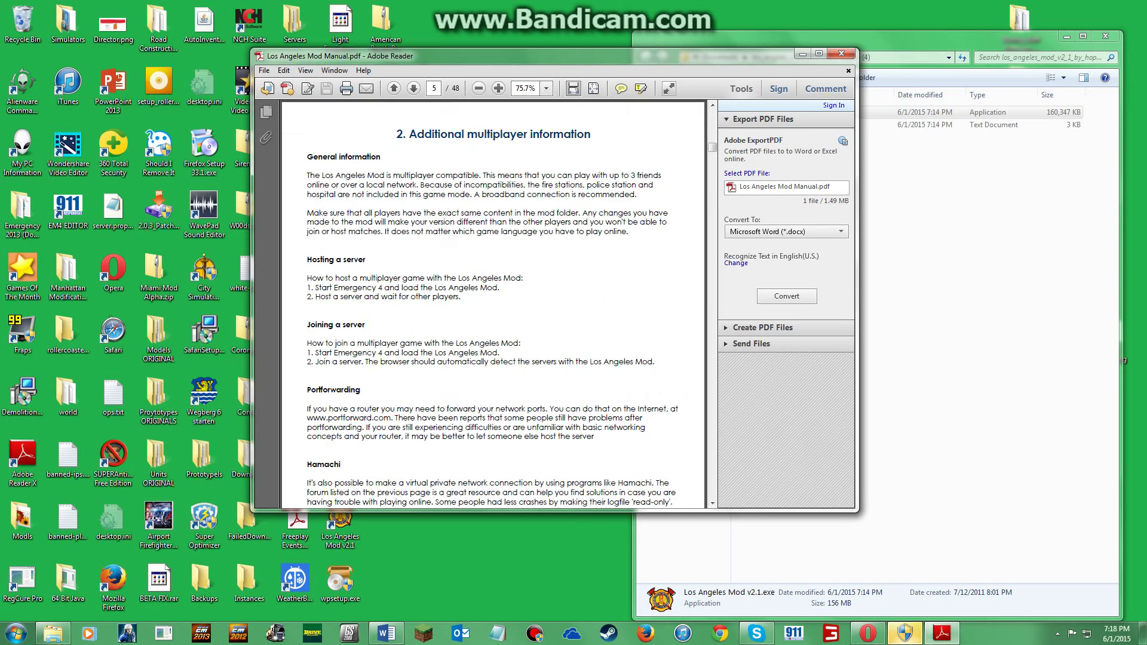
# Close the mod manual in Adobe Reader and the Downloads folder window
pyautogui.click(841, 53)
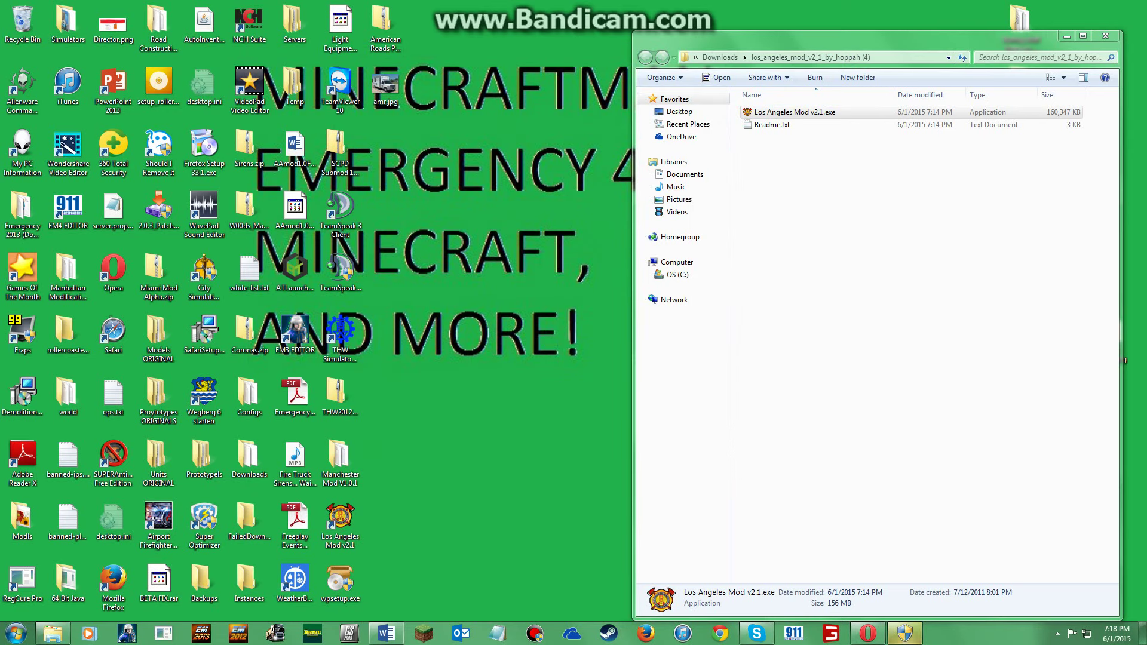
pyautogui.moveTo(517, 401); pyautogui.dragTo(639, 51)
pyautogui.click(639, 53)
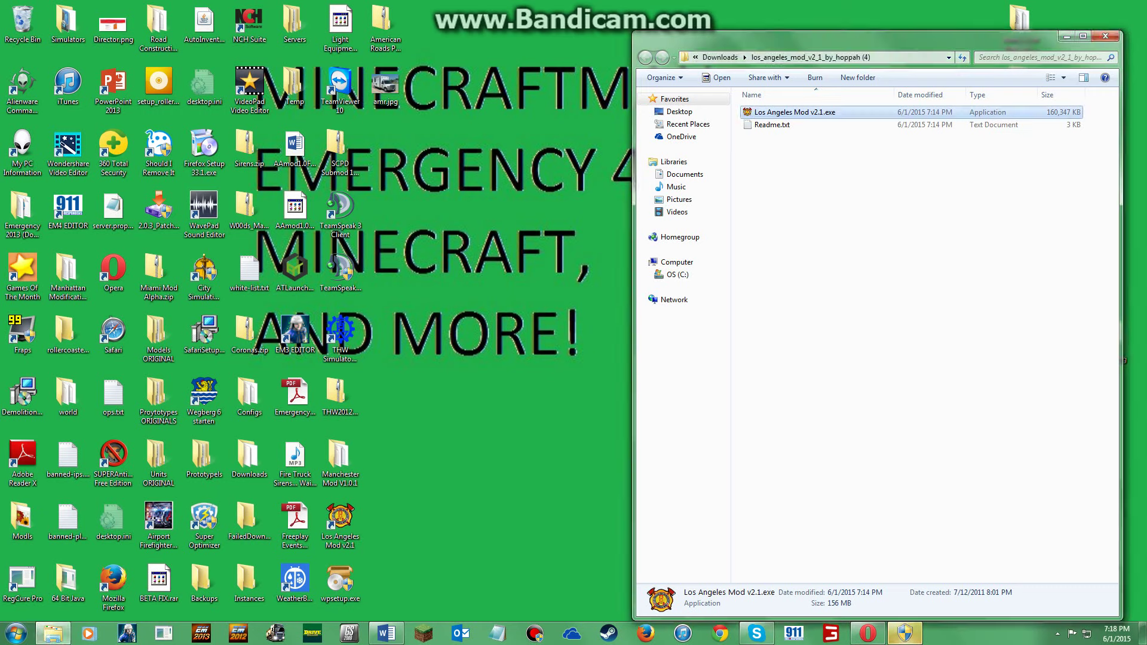
pyautogui.click(1105, 36)
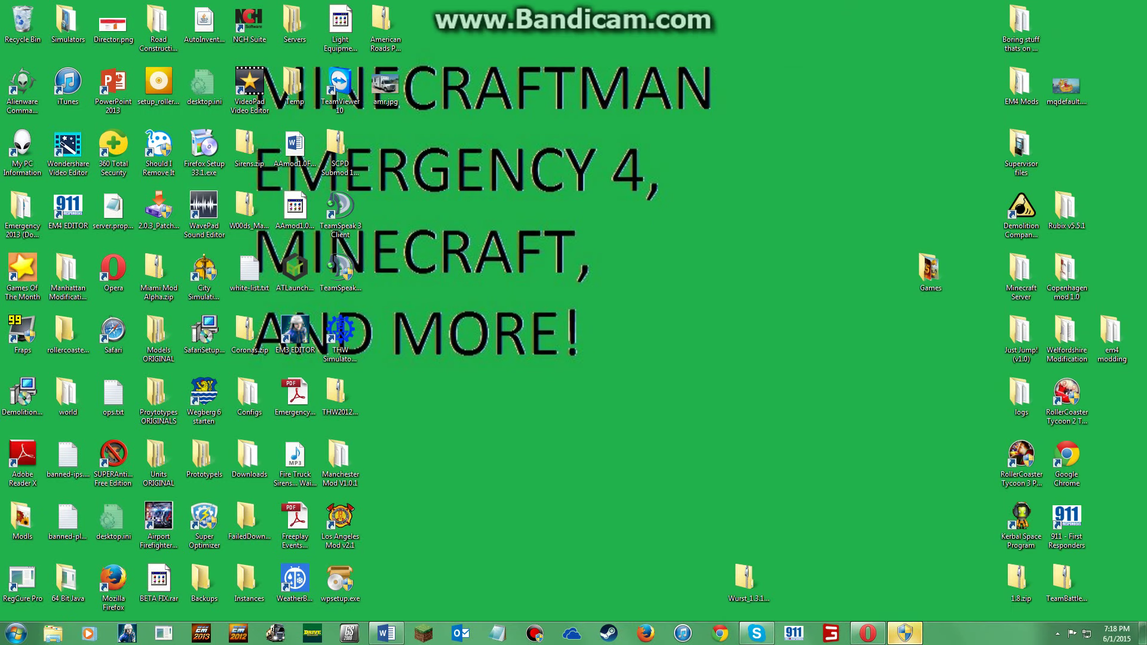
# Move the Wurst zip icon beside Minecraft Server and rearrange the right-side desktop icons
pyautogui.moveTo(744, 576); pyautogui.dragTo(974, 272)
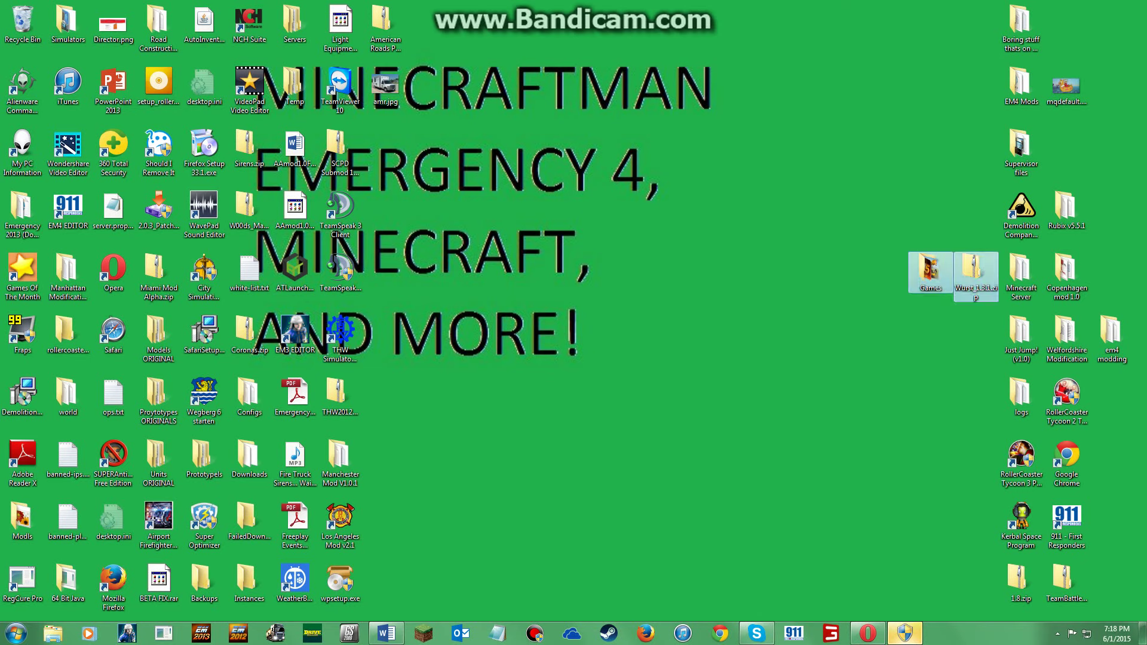
pyautogui.moveTo(833, 421)
pyautogui.mouseDown()
pyautogui.moveTo(1006, 255)
pyautogui.moveTo(849, 428)
pyautogui.mouseUp()
pyautogui.moveTo(881, 361)
pyautogui.mouseDown()
pyautogui.moveTo(1007, 241)
pyautogui.moveTo(880, 360)
pyautogui.mouseUp()
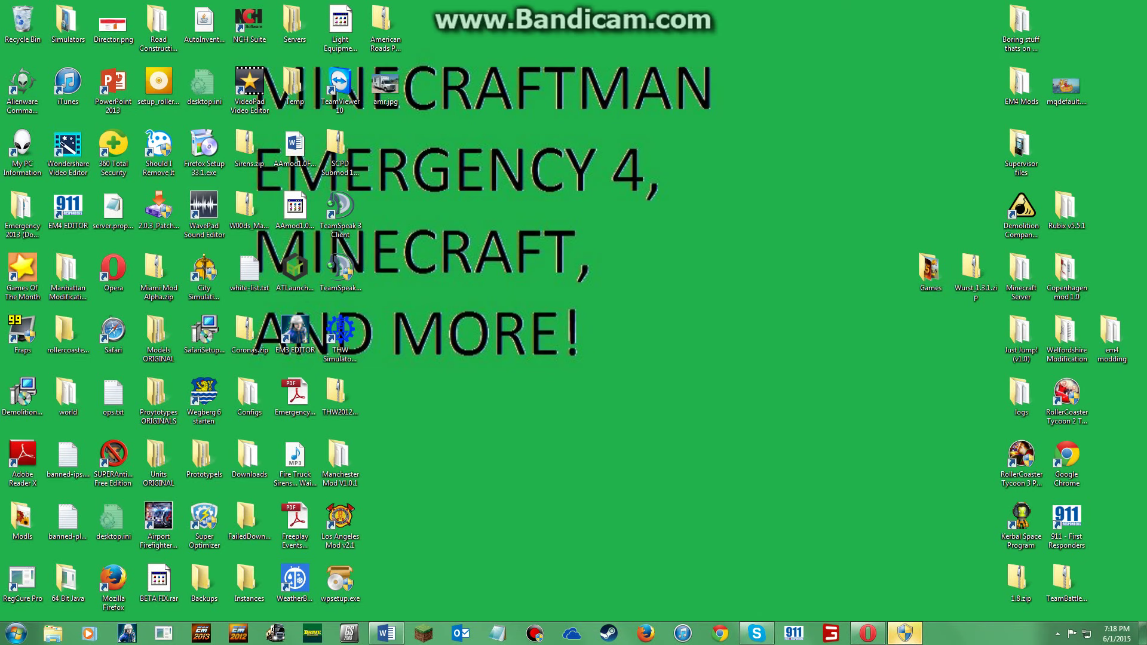
pyautogui.moveTo(905, 2)
pyautogui.mouseDown()
pyautogui.moveTo(1045, 73)
pyautogui.moveTo(1145, 552)
pyautogui.moveTo(908, 6)
pyautogui.mouseUp()
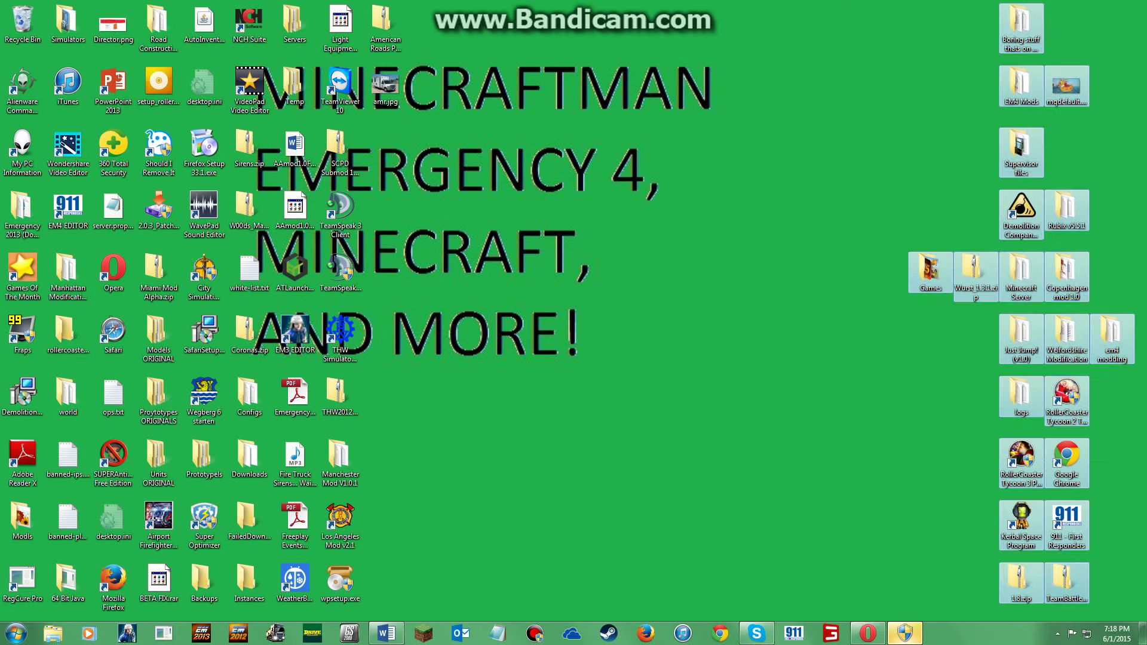
pyautogui.moveTo(1144, 616); pyautogui.dragTo(994, 12)
pyautogui.moveTo(819, 3); pyautogui.dragTo(1129, 604)
pyautogui.click(1129, 604)
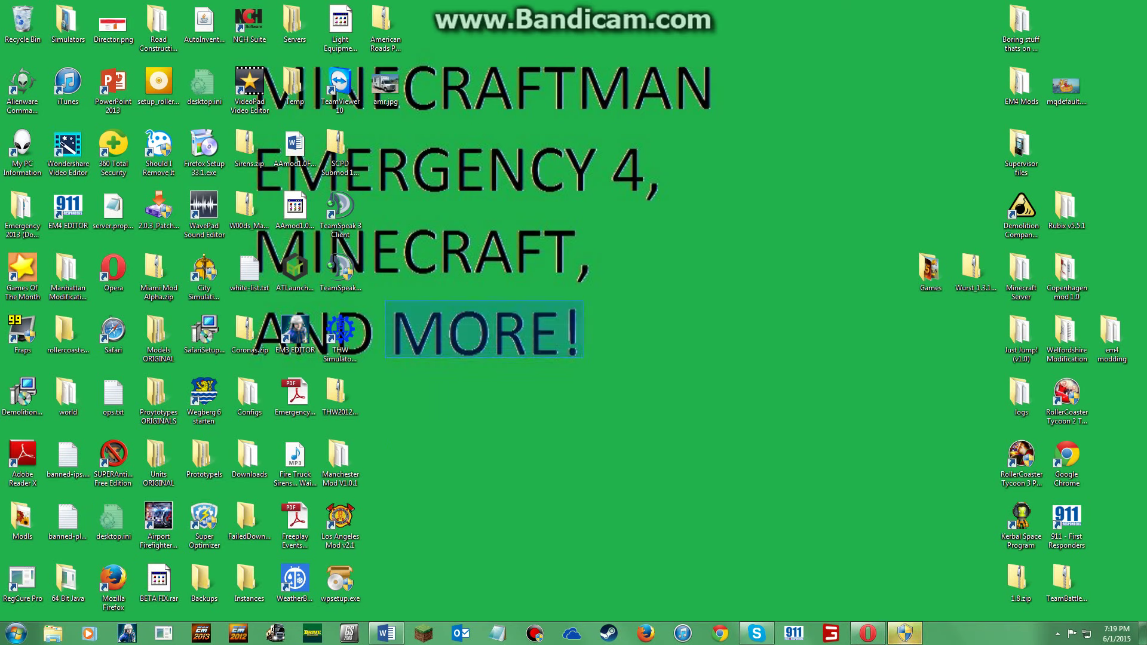
# Drag-select desktop icons, including the American Roads folder and amr.jpg, then clear the selection
pyautogui.moveTo(771, 459); pyautogui.dragTo(371, 1)
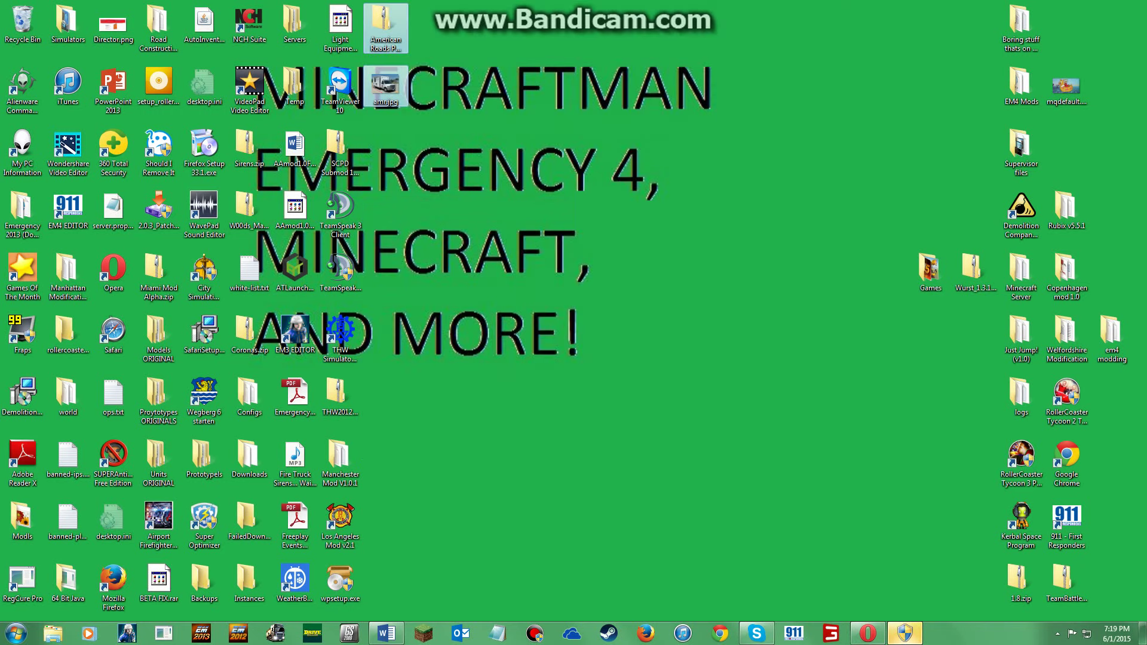
pyautogui.moveTo(525, 419); pyautogui.dragTo(733, 34)
pyautogui.moveTo(531, 394); pyautogui.dragTo(794, 1)
pyautogui.moveTo(429, 376); pyautogui.dragTo(828, 1)
pyautogui.moveTo(596, 378); pyautogui.dragTo(841, 564)
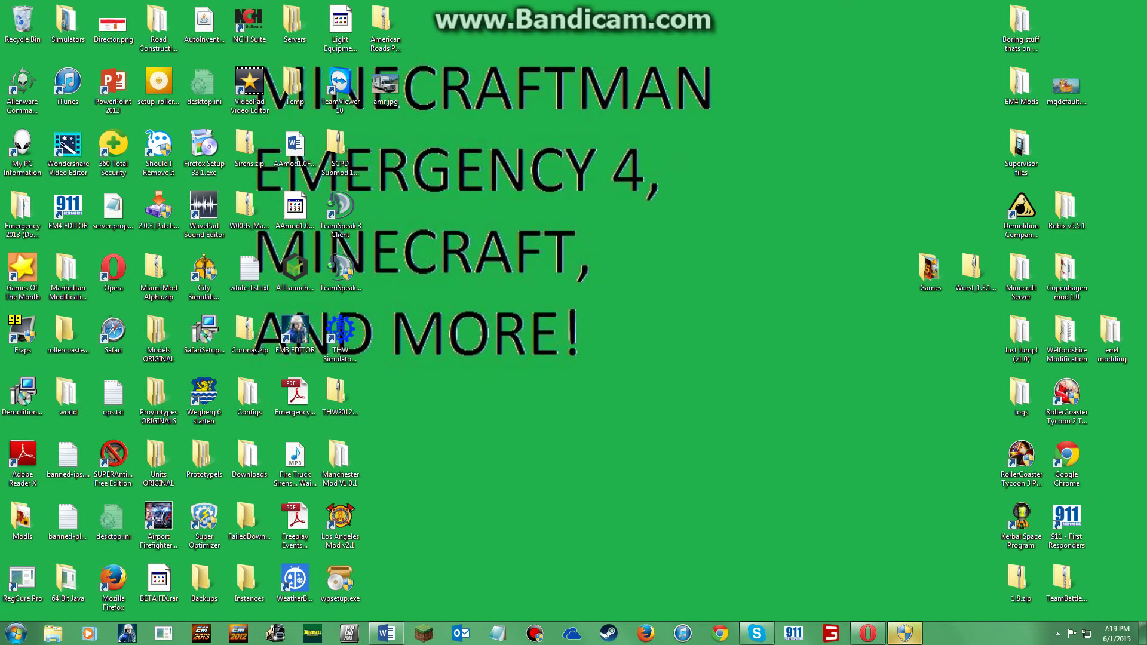
pyautogui.moveTo(638, 428); pyautogui.dragTo(775, 497)
pyautogui.moveTo(383, 409); pyautogui.dragTo(778, 1)
pyautogui.moveTo(760, 486); pyautogui.dragTo(397, 1)
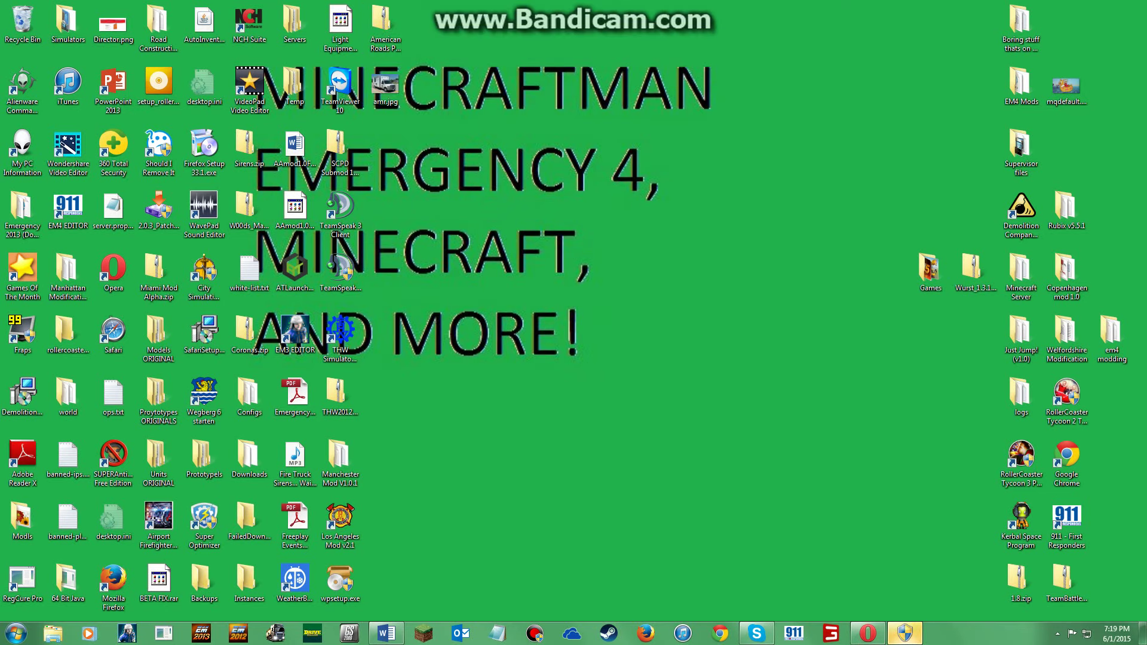